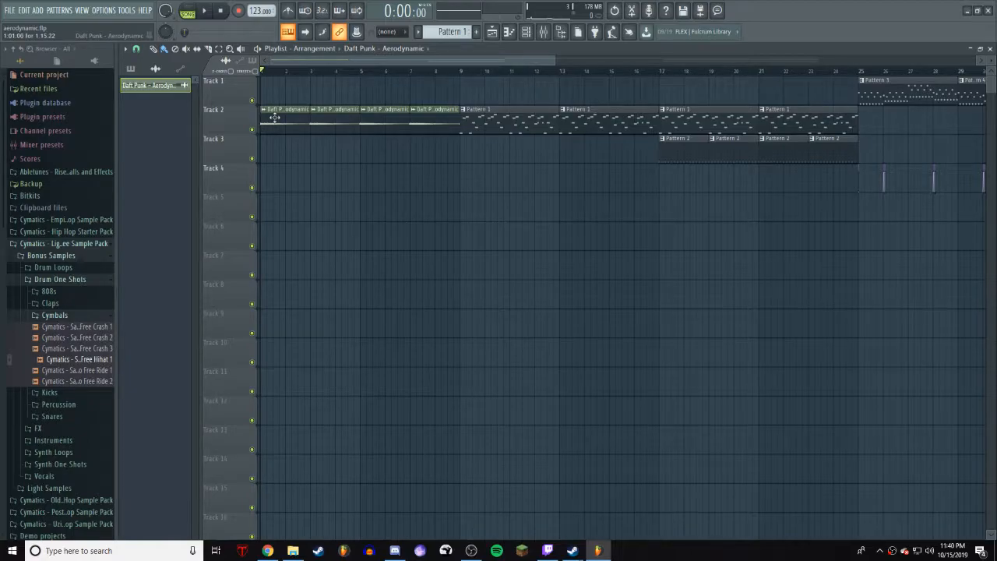
# Play the opening Daft Punk - Aerodynamic clips on Track 2 of the playlist, then stop playback.
pyautogui.scroll(4, 284, 158)
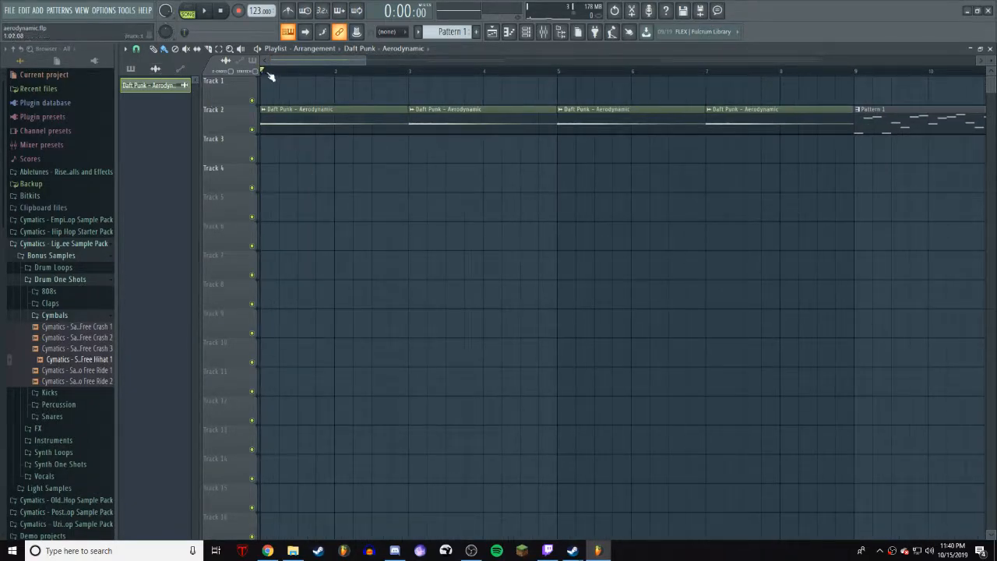
pyautogui.press('space')
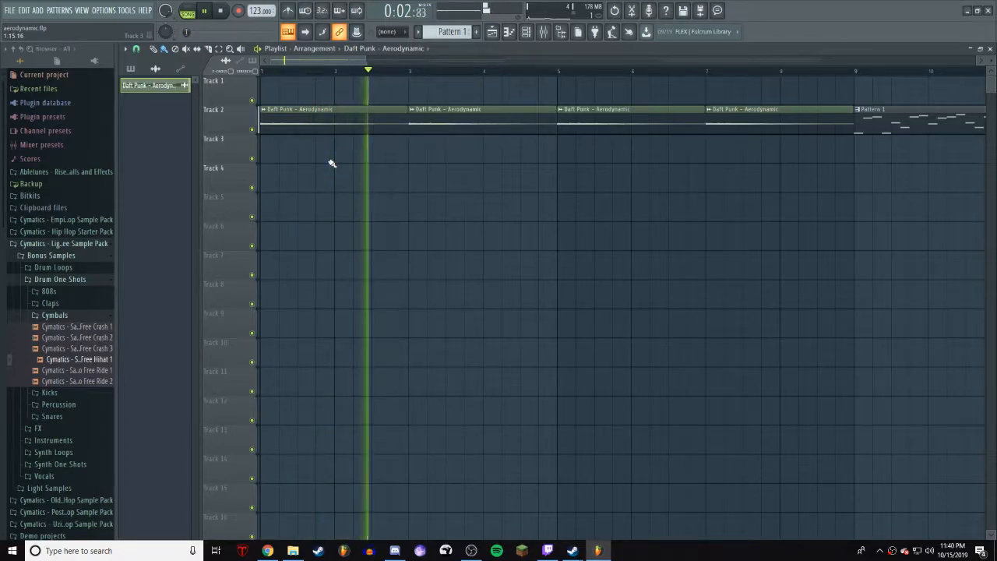
pyautogui.press('space')
# Open the first Pattern 1 clip on Track 2 in the piano roll.
pyautogui.moveTo(337, 61); pyautogui.dragTo(403, 70)
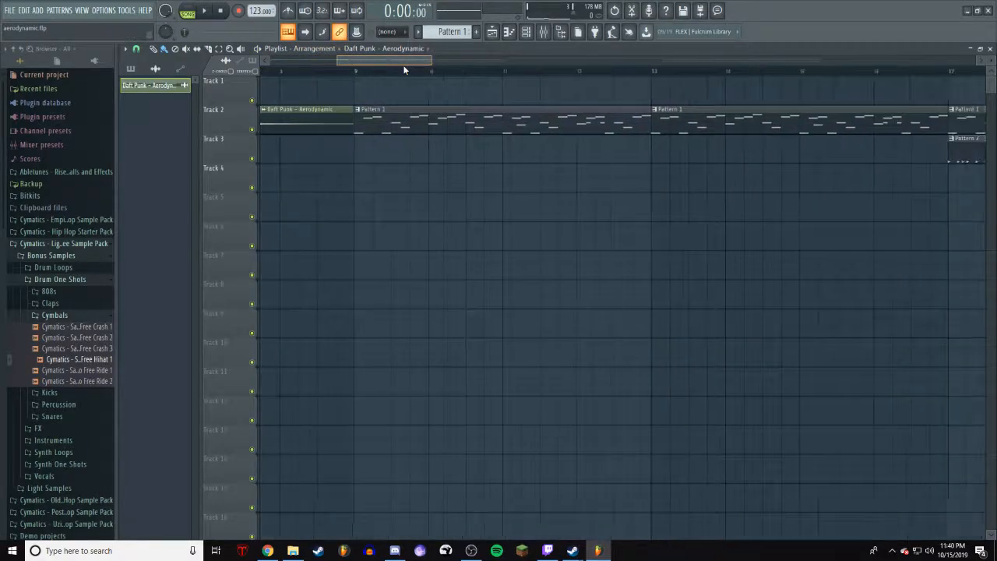
pyautogui.doubleClick(407, 126)
pyautogui.scroll(3, 444, 142)
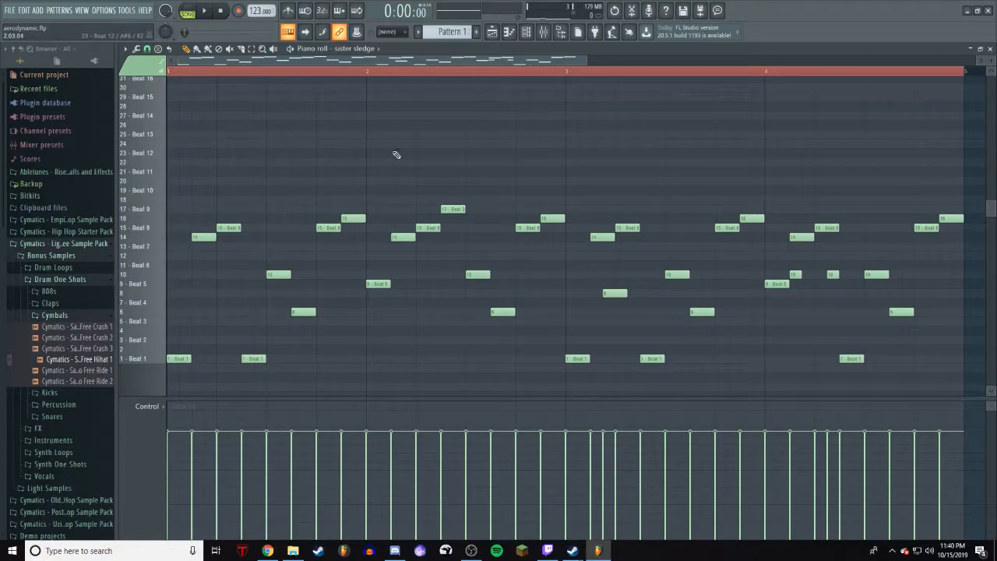
# View the sister sledge channel's Fruity Slicer from the channel rack, then close both windows.
pyautogui.click(526, 32)
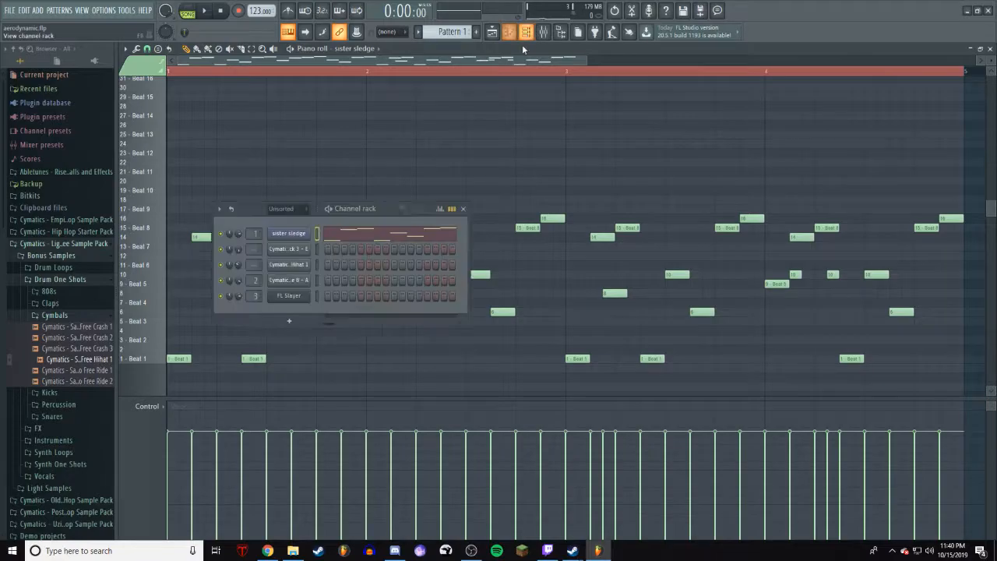
pyautogui.click(289, 233)
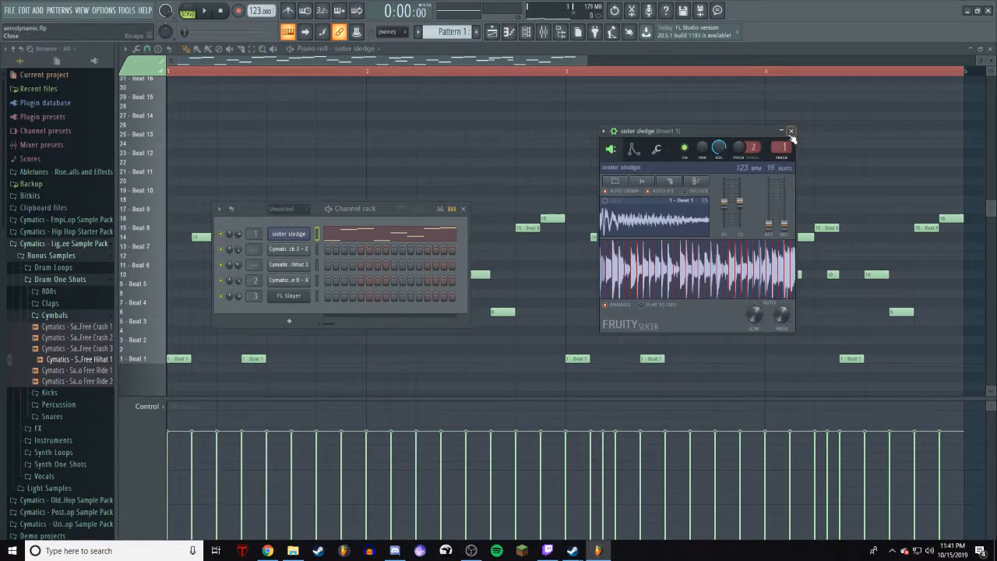
pyautogui.click(791, 130)
pyautogui.click(463, 209)
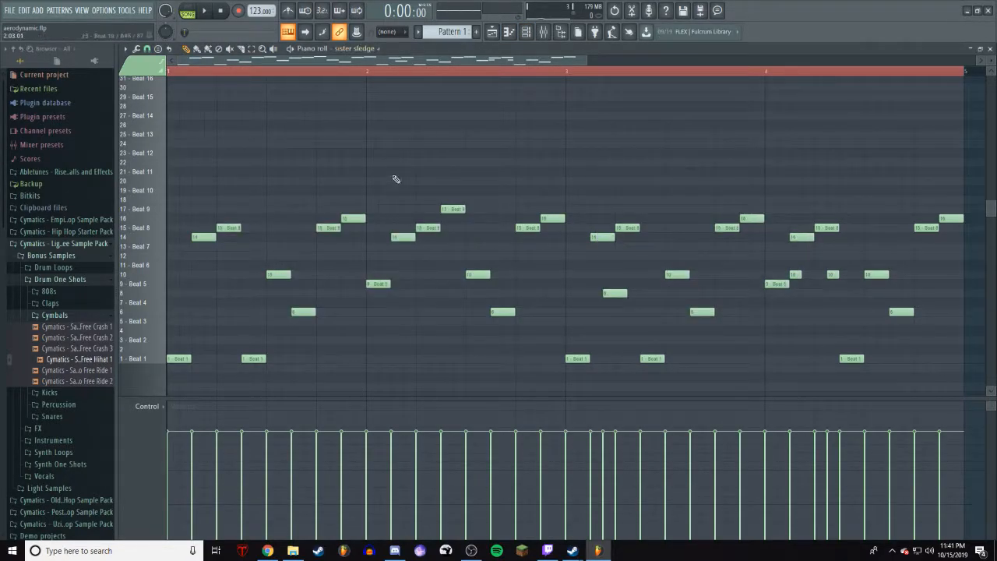
# Enter a rising staircase of notes from slice 1 to slice 12 starting at bar 5, duplicating the first notes to extend it.
pyautogui.moveTo(436, 62); pyautogui.dragTo(623, 62)
pyautogui.scroll(-3, 518, 282)
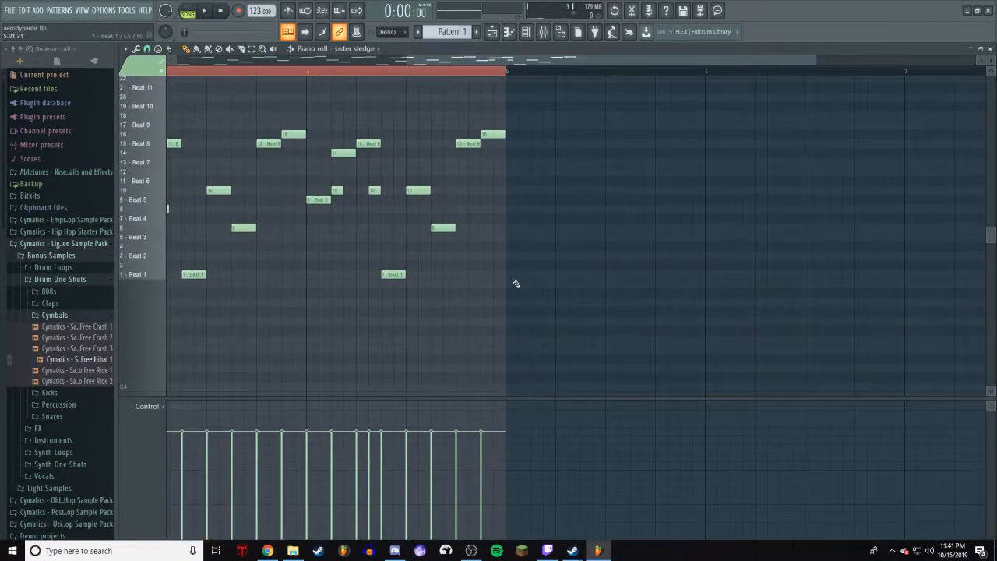
pyautogui.click(516, 274)
pyautogui.click(538, 266)
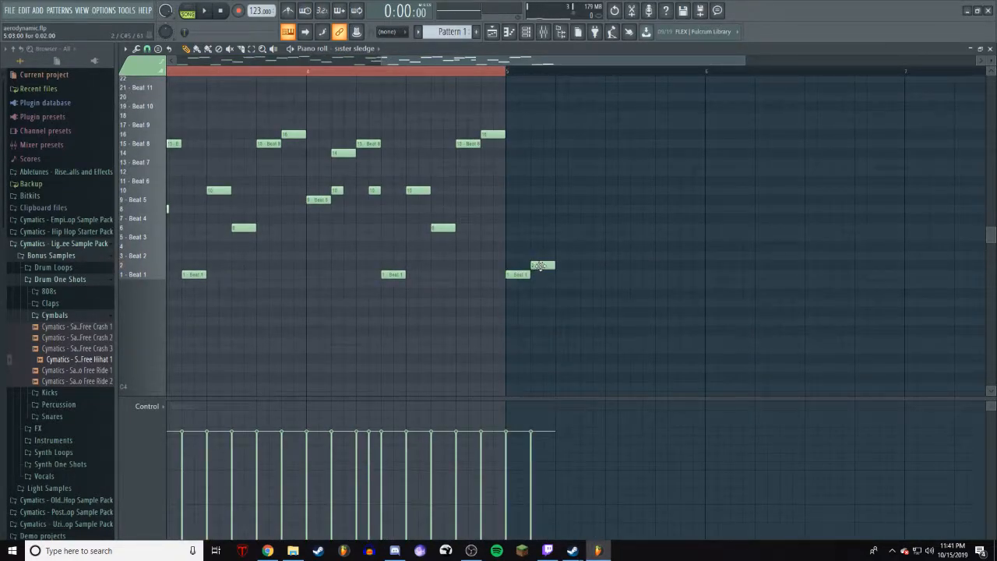
pyautogui.click(567, 256)
pyautogui.moveTo(523, 241); pyautogui.dragTo(613, 289)
pyautogui.moveTo(517, 277); pyautogui.dragTo(591, 251)
pyautogui.moveTo(710, 305); pyautogui.dragTo(530, 209)
pyautogui.moveTo(511, 274); pyautogui.dragTo(657, 218)
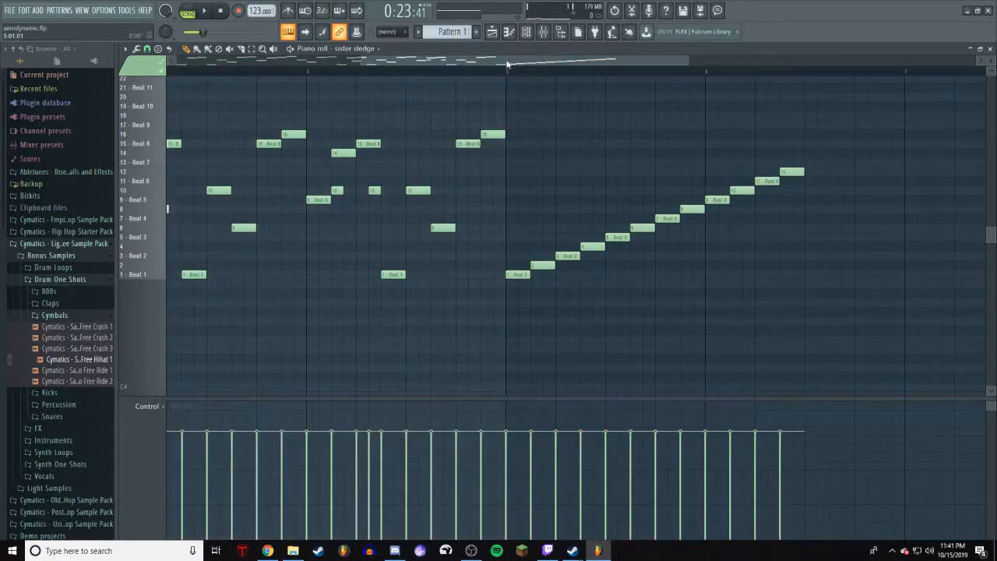
# Duplicate the twelve staircase notes to continue the rise from slice 13 to slice 24.
pyautogui.scroll(3, 578, 173)
pyautogui.moveTo(771, 365); pyautogui.dragTo(412, 179)
pyautogui.moveTo(413, 334); pyautogui.dragTo(714, 221)
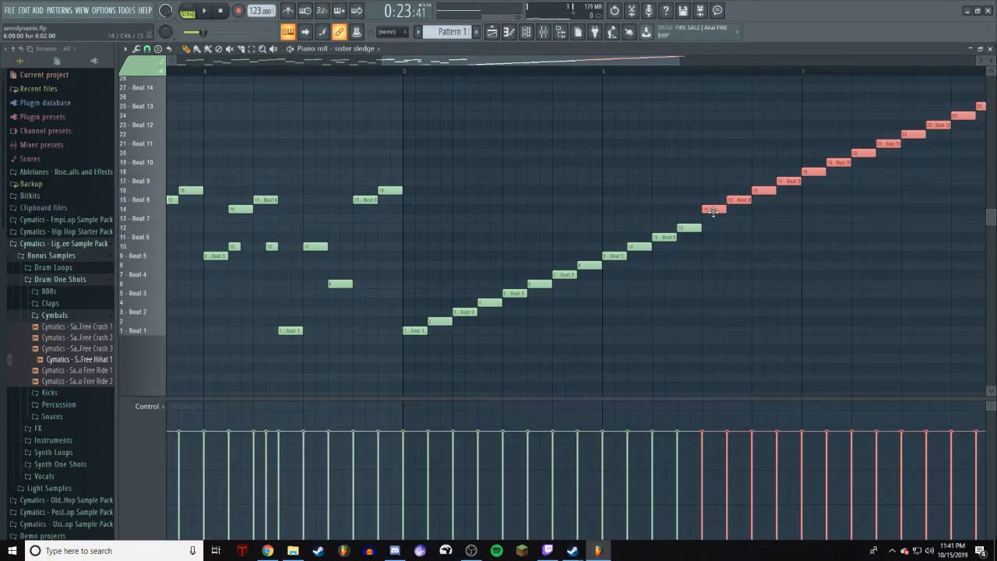
# Extend the staircase from slice 25 to slice 32 up to bar 9 with copied and individually placed notes.
pyautogui.moveTo(604, 71); pyautogui.dragTo(781, 69)
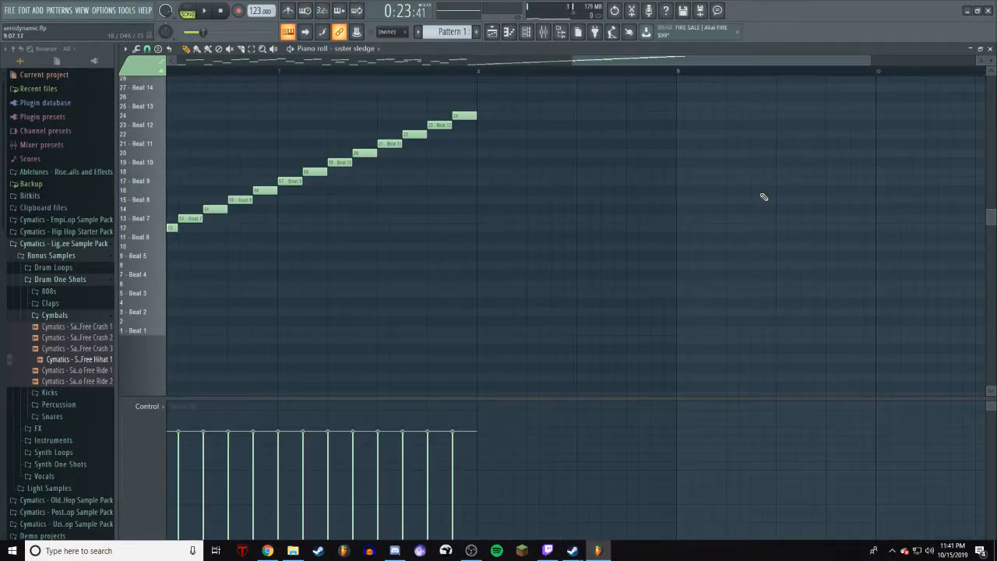
pyautogui.scroll(4, 761, 195)
pyautogui.moveTo(582, 324); pyautogui.dragTo(367, 195)
pyautogui.moveTo(366, 268); pyautogui.dragTo(491, 223)
pyautogui.click(656, 231)
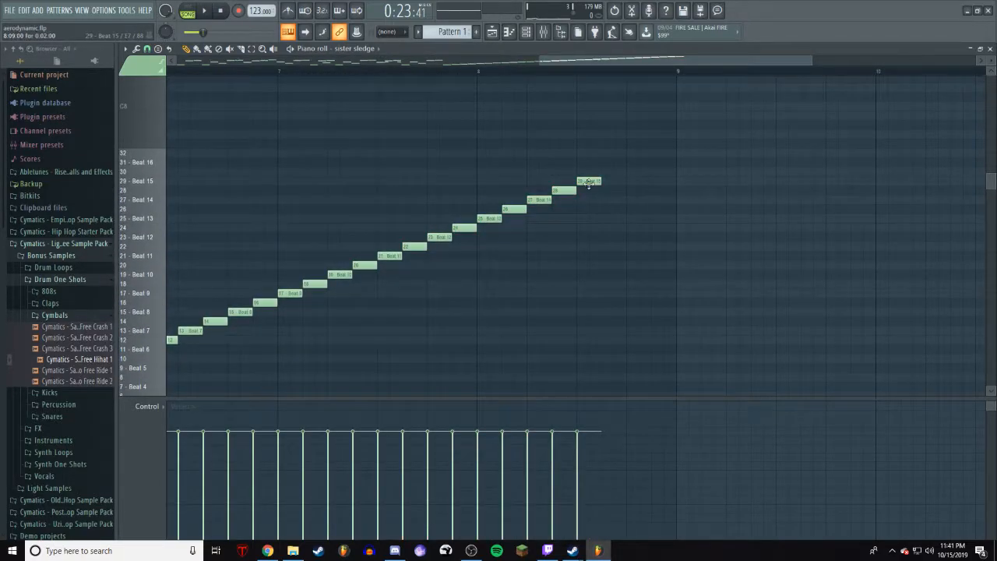
pyautogui.click(614, 172)
pyautogui.click(637, 162)
pyautogui.click(661, 152)
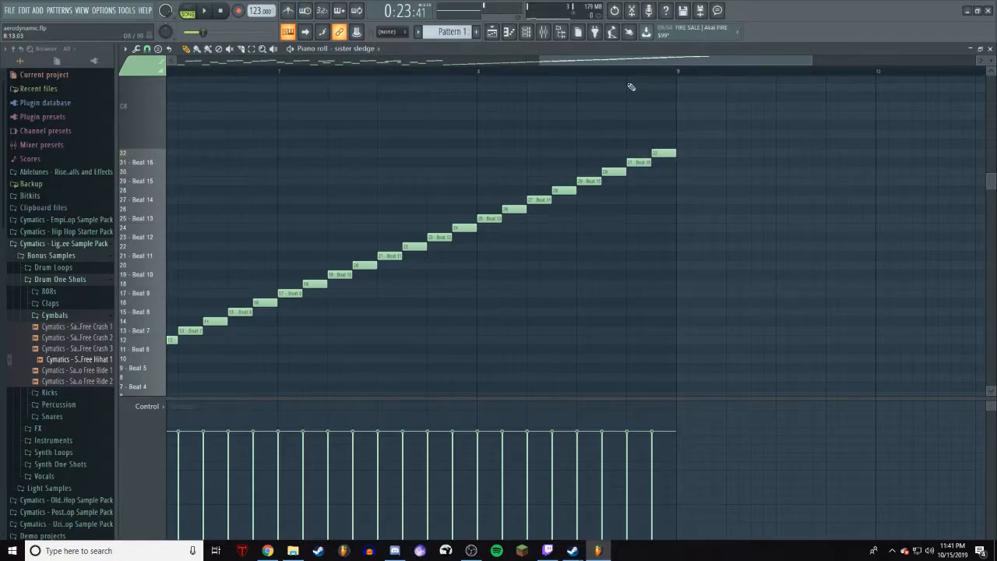
# Switch playback to pattern mode and play the staircase of slices from bar 5.
pyautogui.scroll(-4, 479, 75)
pyautogui.click(403, 76)
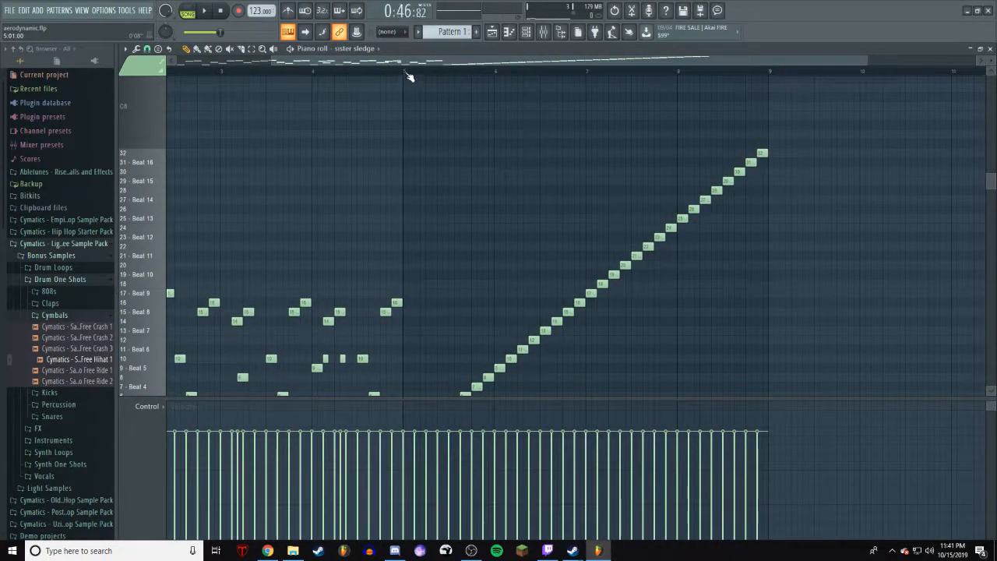
pyautogui.click(187, 11)
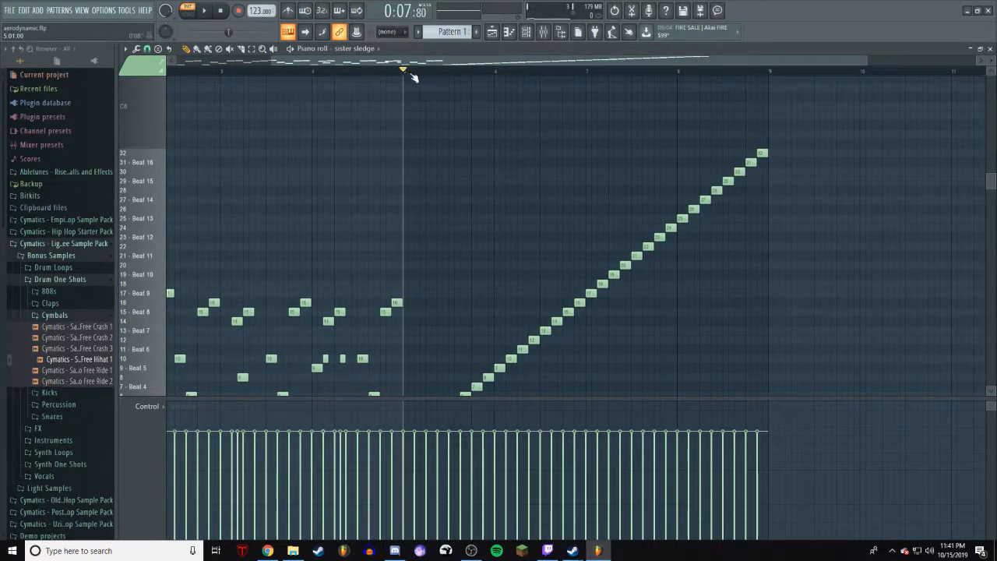
pyautogui.scroll(-3, 483, 117)
pyautogui.press('space')
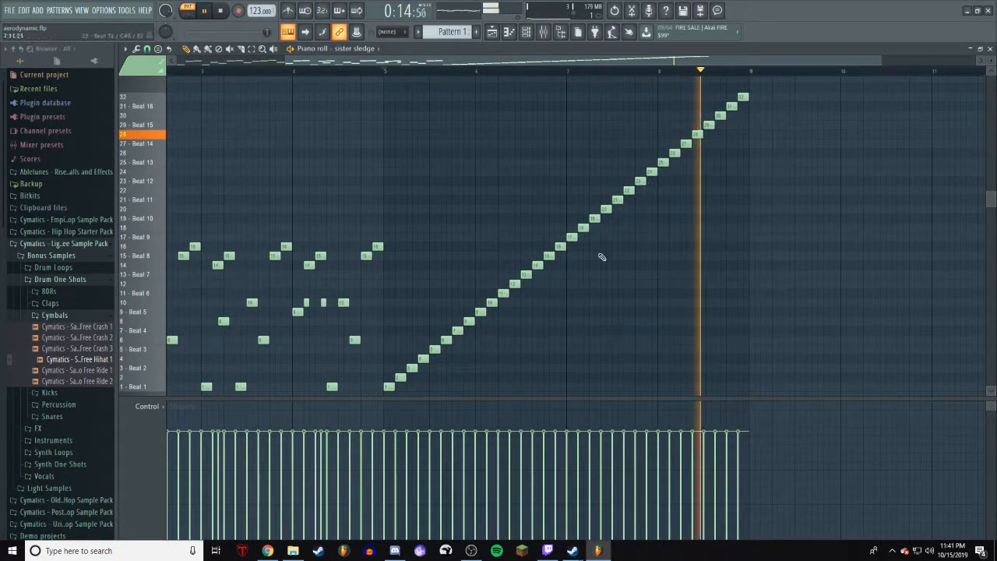
pyautogui.press('space')
# Delete all the staircase notes from bar 5 onward, leaving only the original four-bar pattern.
pyautogui.rightClick(744, 97)
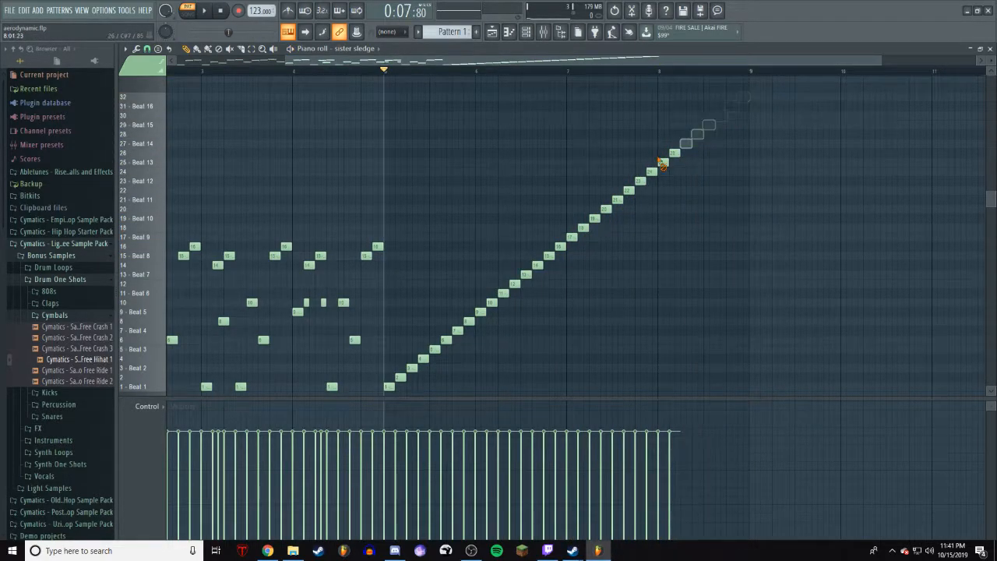
pyautogui.rightClick(521, 276)
pyautogui.rightClick(592, 241)
pyautogui.rightClick(507, 291)
pyautogui.rightClick(411, 368)
pyautogui.rightClick(434, 349)
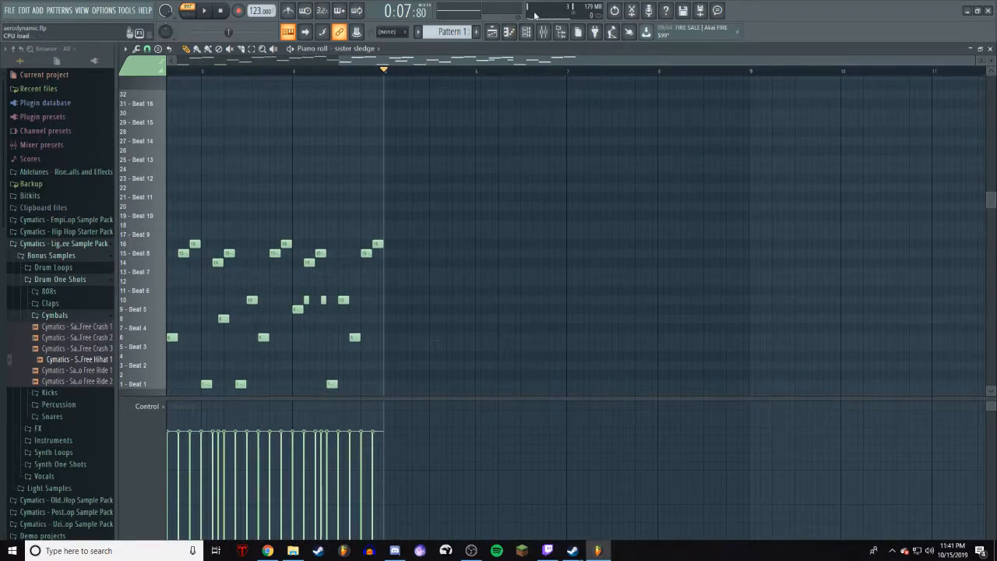
# Reopen the sister sledge Fruity Slicer to examine the loaded sample and its slices, then close it.
pyautogui.press('F6')
pyautogui.click(288, 234)
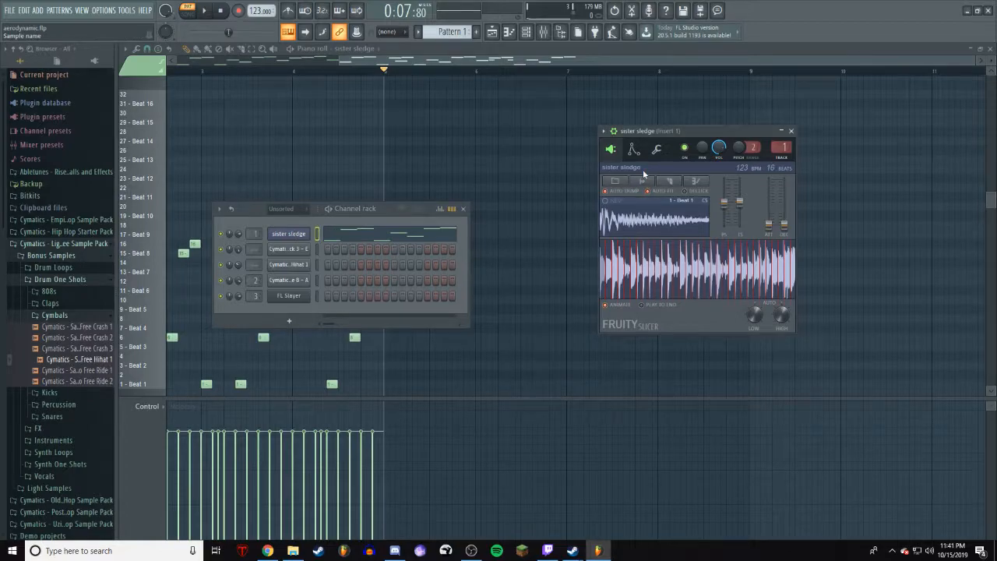
pyautogui.click(790, 131)
pyautogui.press('F6')
# Review the chopped notes of Pattern 1 from bar 1 and play the pattern.
pyautogui.hotkey('ctrl', 'v')
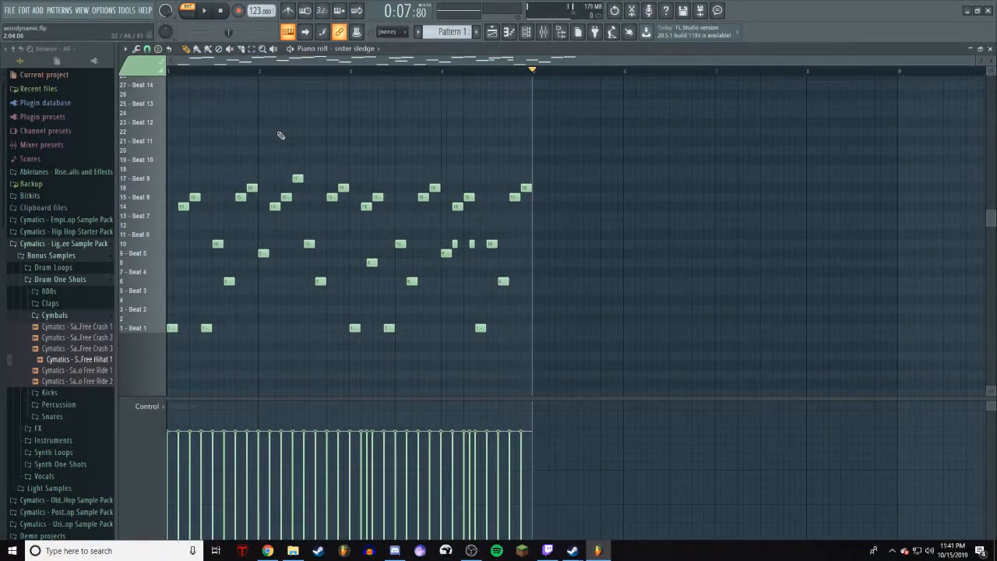
pyautogui.scroll(2, 188, 327)
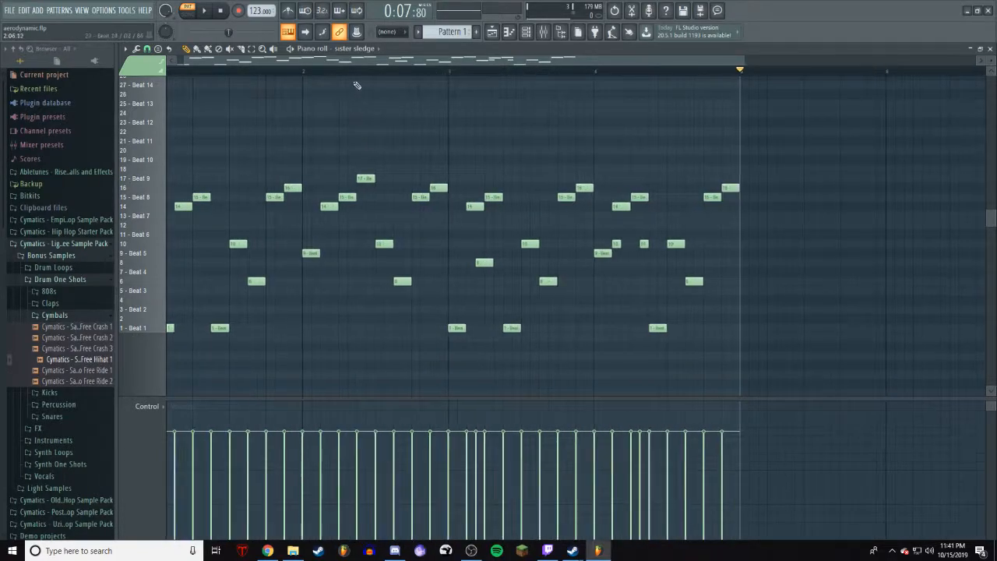
pyautogui.click(175, 327)
pyautogui.click(194, 207)
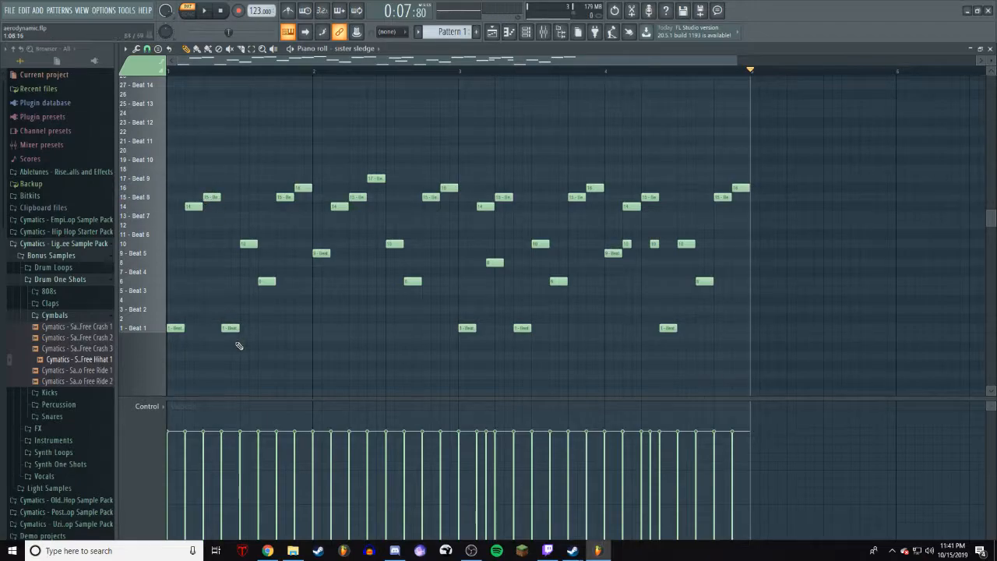
pyautogui.press('space')
pyautogui.press('space')
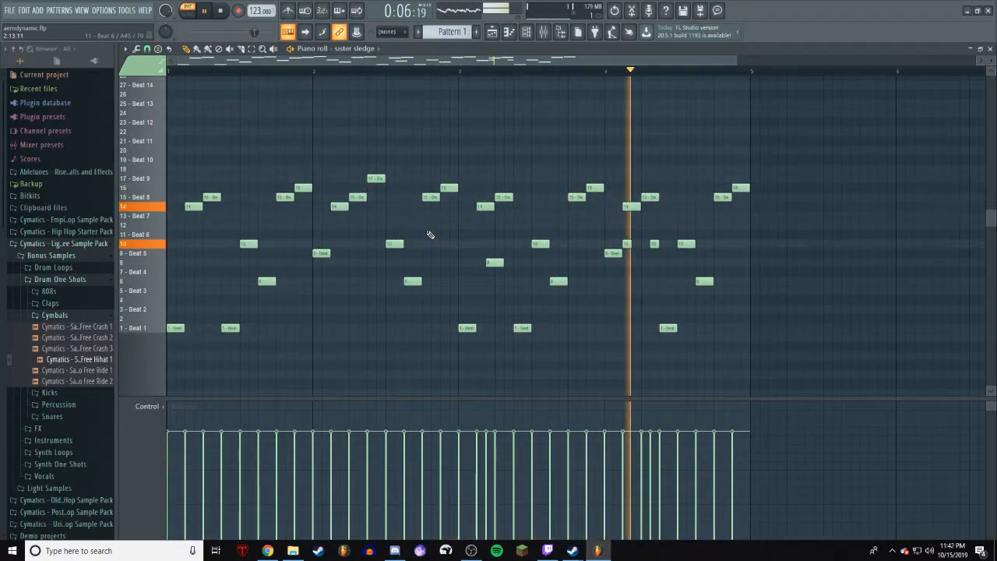
pyautogui.press('space')
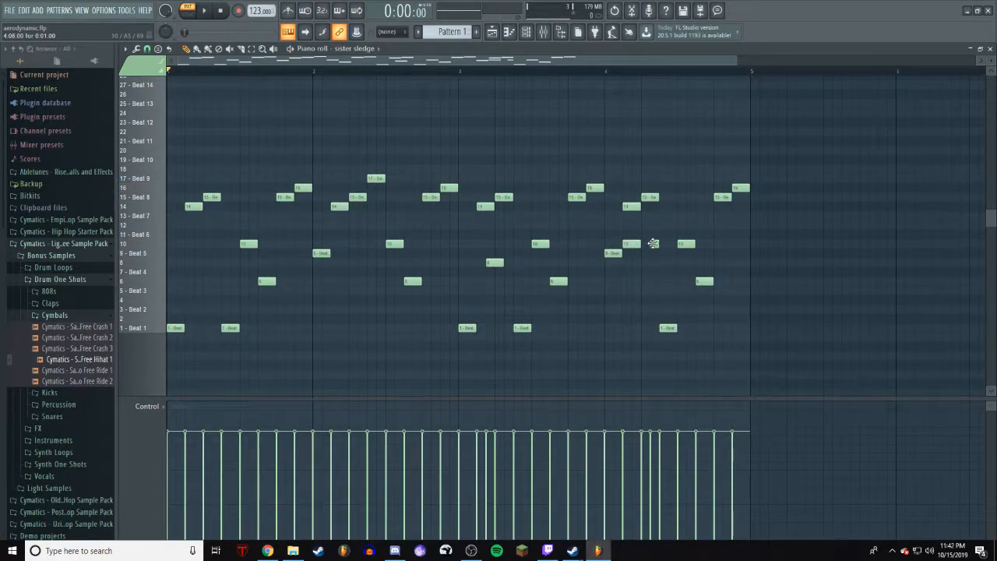
# Lengthen the short slice 10 notes in bar 4 to two steps and play the pattern from bar 4.
pyautogui.moveTo(657, 244); pyautogui.dragTo(667, 244)
pyautogui.click(606, 72)
pyautogui.press('space')
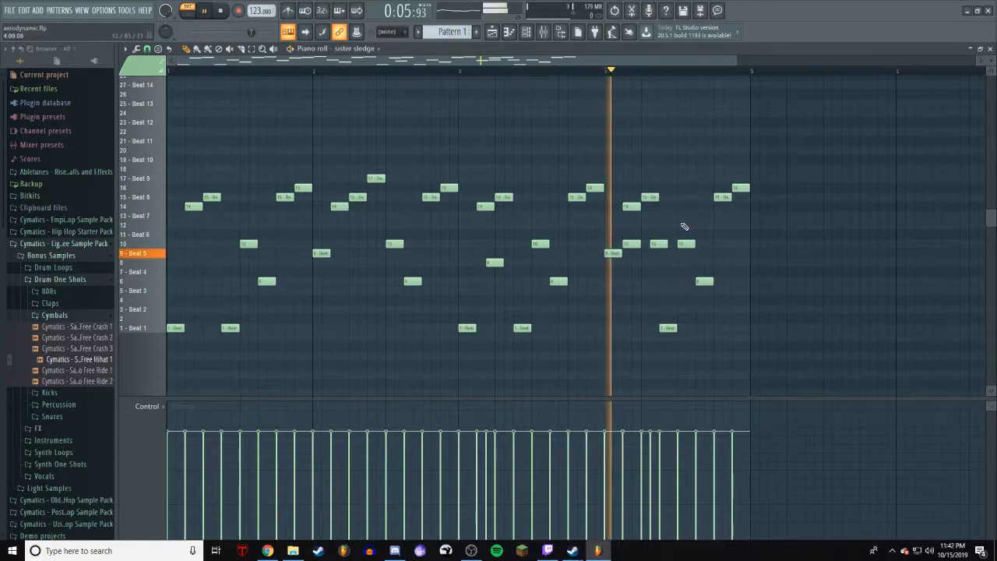
pyautogui.press('space')
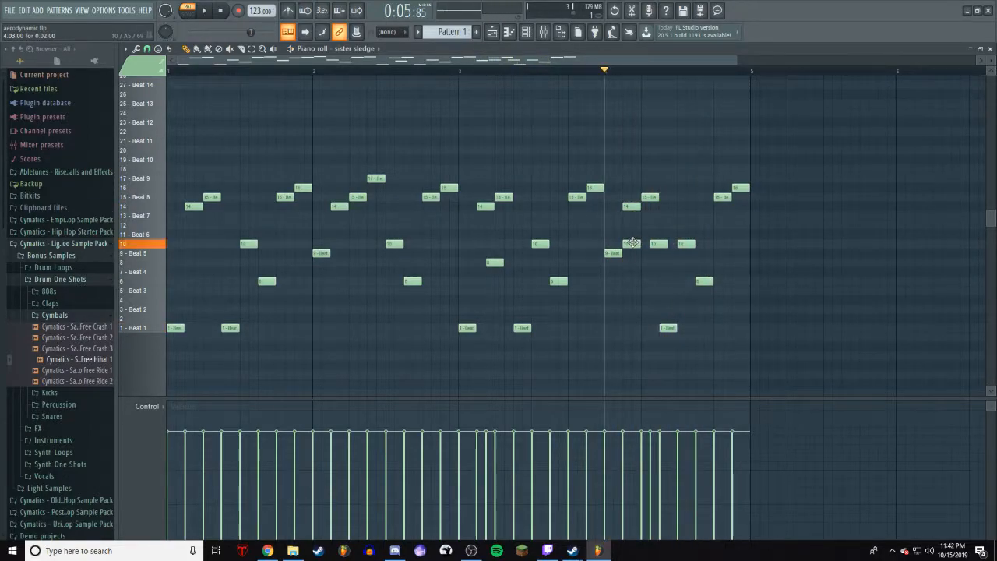
# Shorten the first two slice 10 notes in bar 4 together to one step each and play the bar again.
pyautogui.doubleClick(632, 242)
pyautogui.press('Escape')
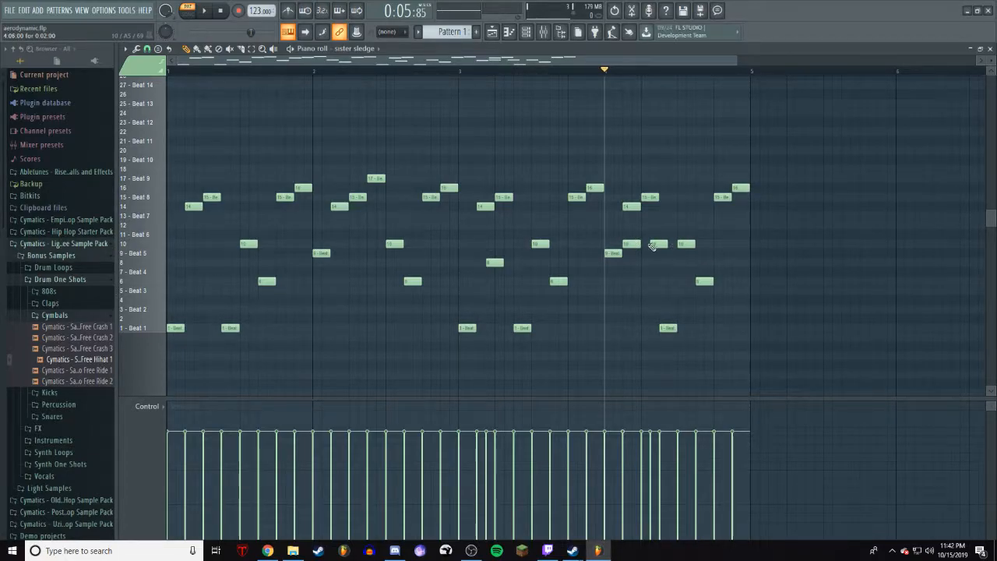
pyautogui.moveTo(668, 263); pyautogui.dragTo(623, 238)
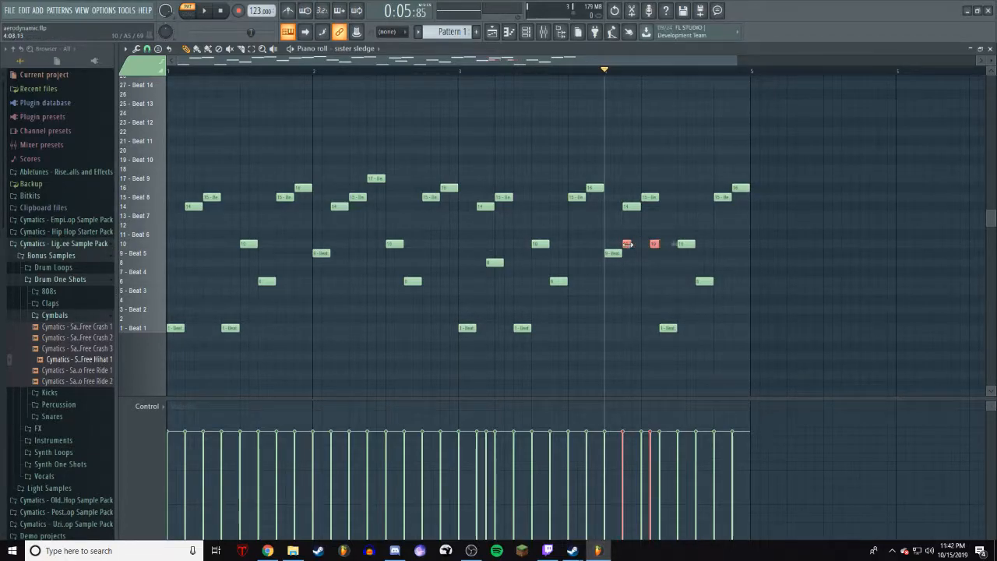
pyautogui.rightClick(755, 231)
pyautogui.press('space')
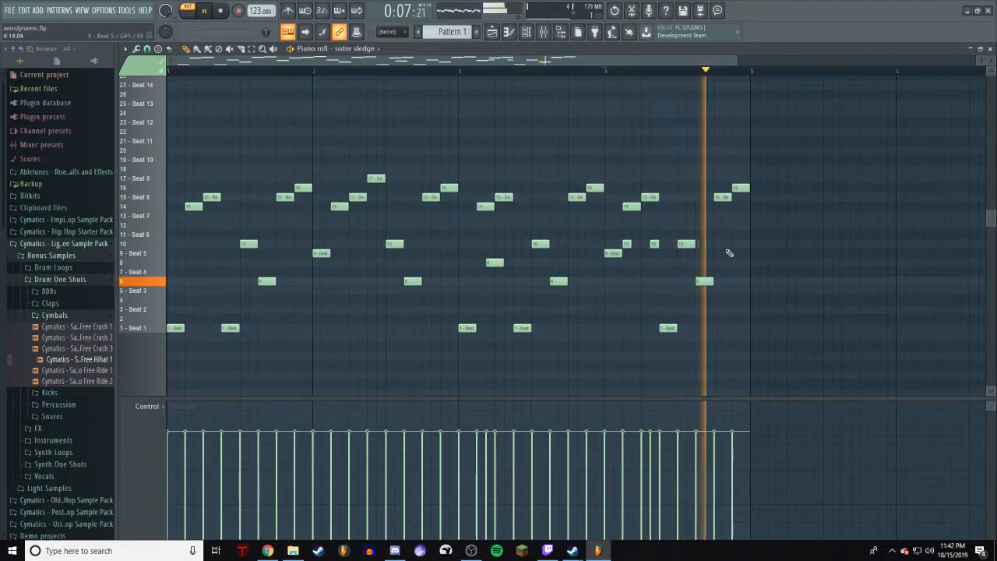
pyautogui.press('space')
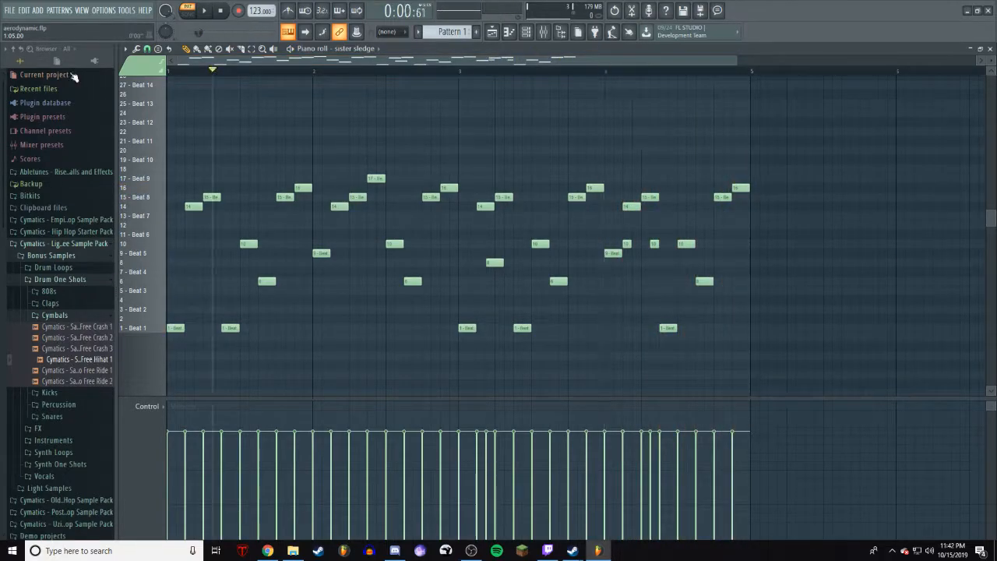
# View the channel rack, close it, and play Pattern 1 once more.
pyautogui.click(527, 33)
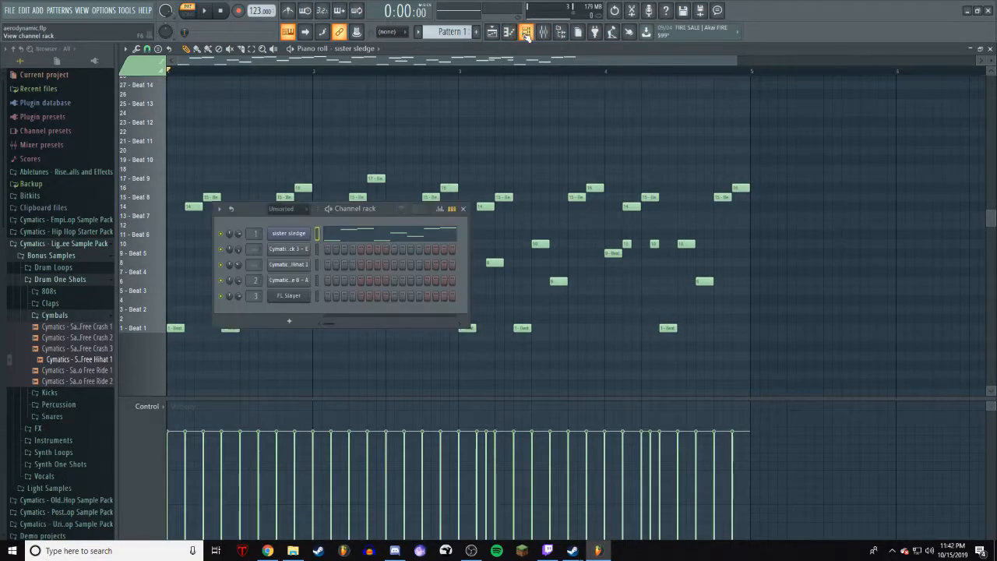
pyautogui.click(405, 143)
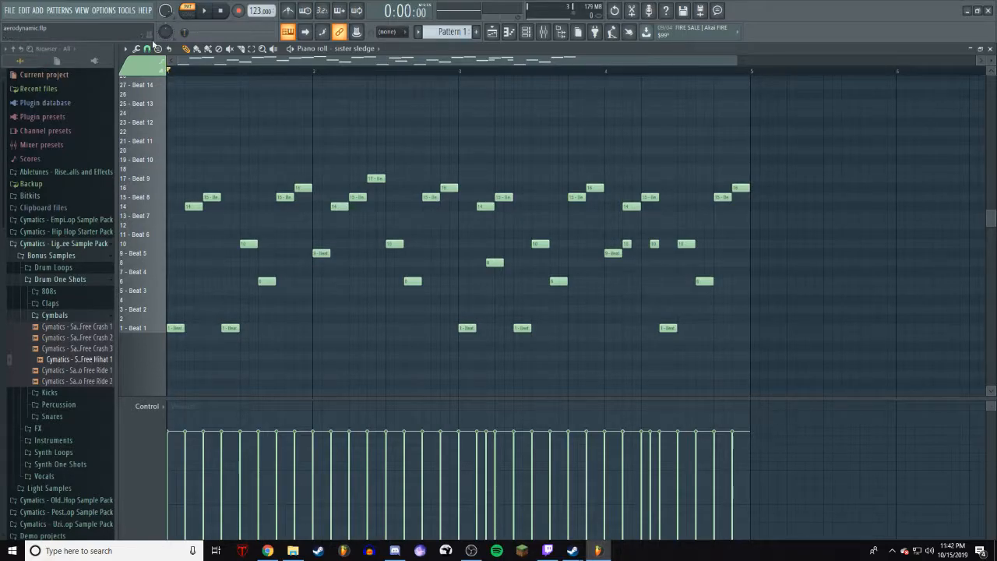
pyautogui.press('space')
pyautogui.press('space')
# Open the mixer, shrink it to a floating window over the piano roll, and reposition it to show Insert 1's effects.
pyautogui.click(543, 33)
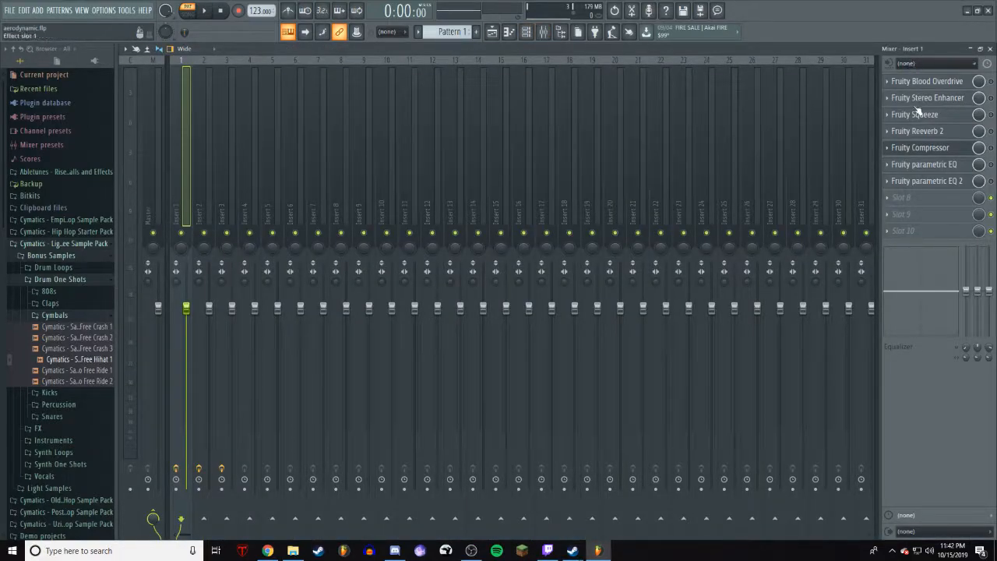
pyautogui.click(981, 49)
pyautogui.moveTo(482, 369); pyautogui.dragTo(597, 362)
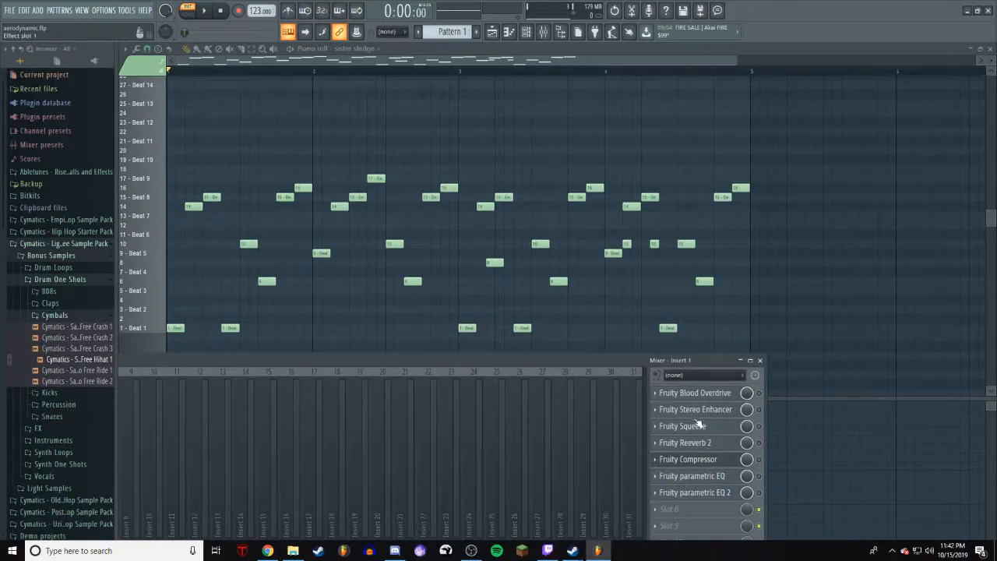
# Vary the PreAmp of Insert 1's Fruity Blood Overdrive while the pattern plays, ending at 0.708322 with the effect enabled.
pyautogui.click(705, 392)
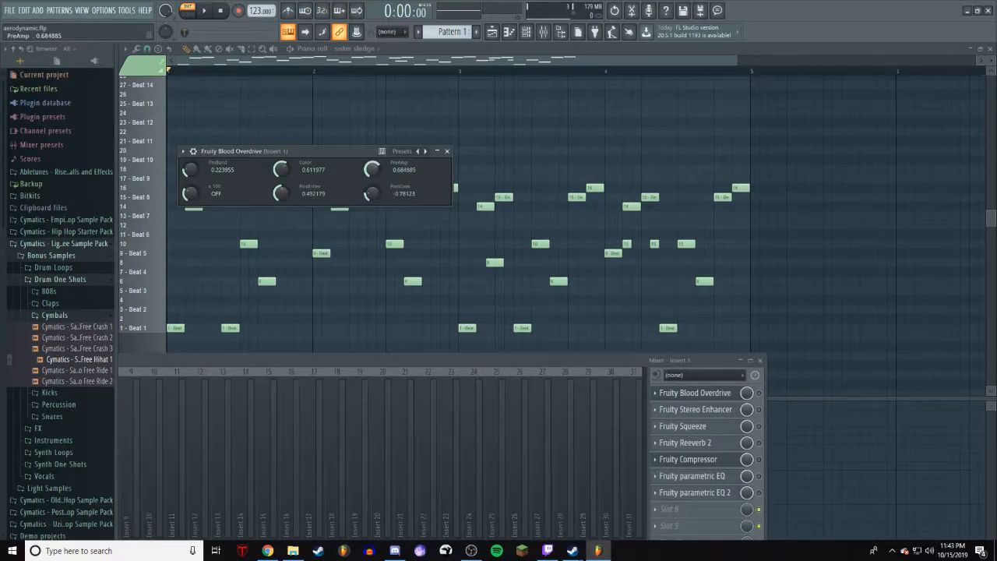
pyautogui.click(760, 427)
pyautogui.moveTo(382, 179); pyautogui.dragTo(438, 333)
pyautogui.press('space')
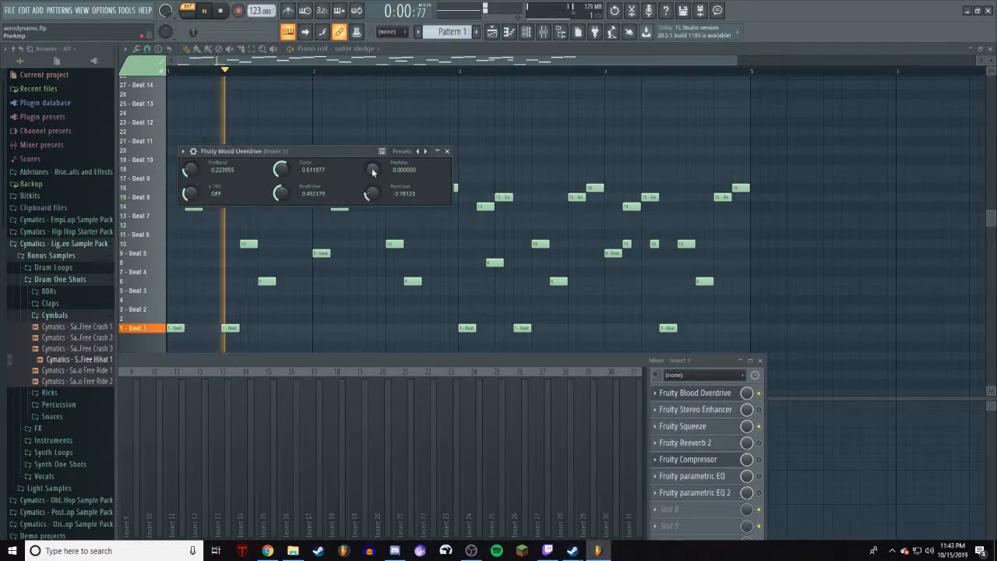
pyautogui.press('space')
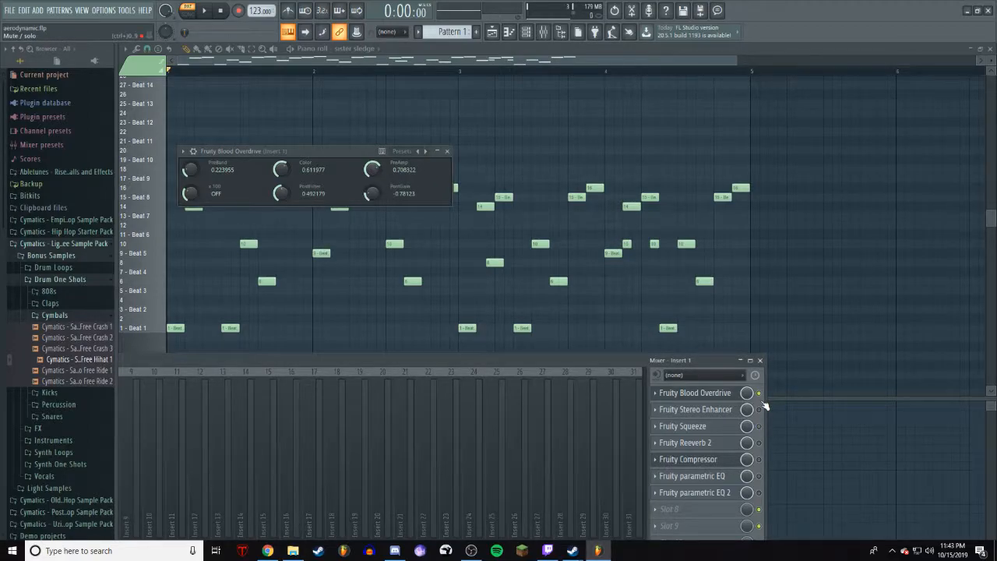
# Play Pattern 1 and view the sister sledge channel's Fruity Slicer from the channel rack, closing the slicer after viewing.
pyautogui.click(550, 283)
pyautogui.press('space')
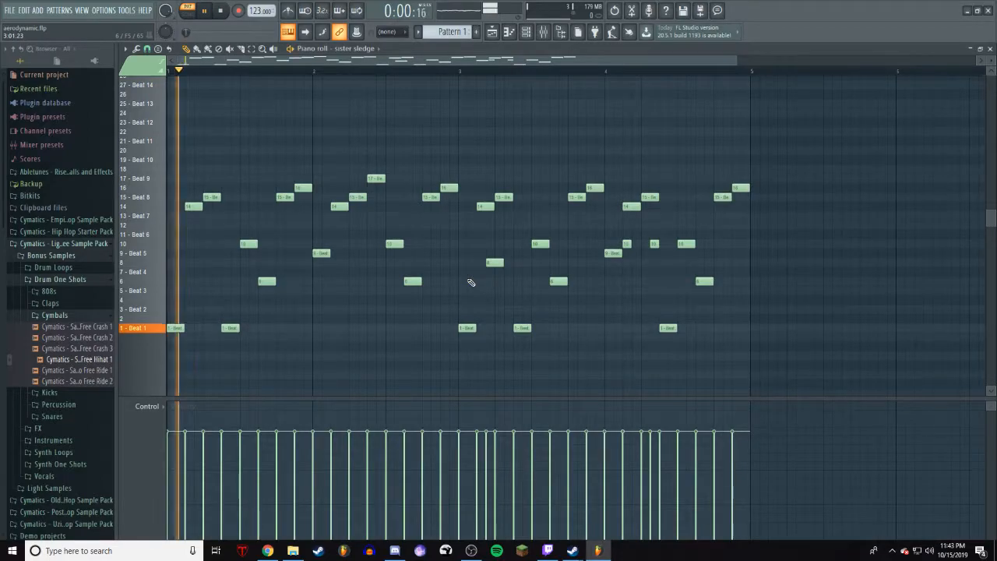
pyautogui.click(526, 33)
pyautogui.click(287, 235)
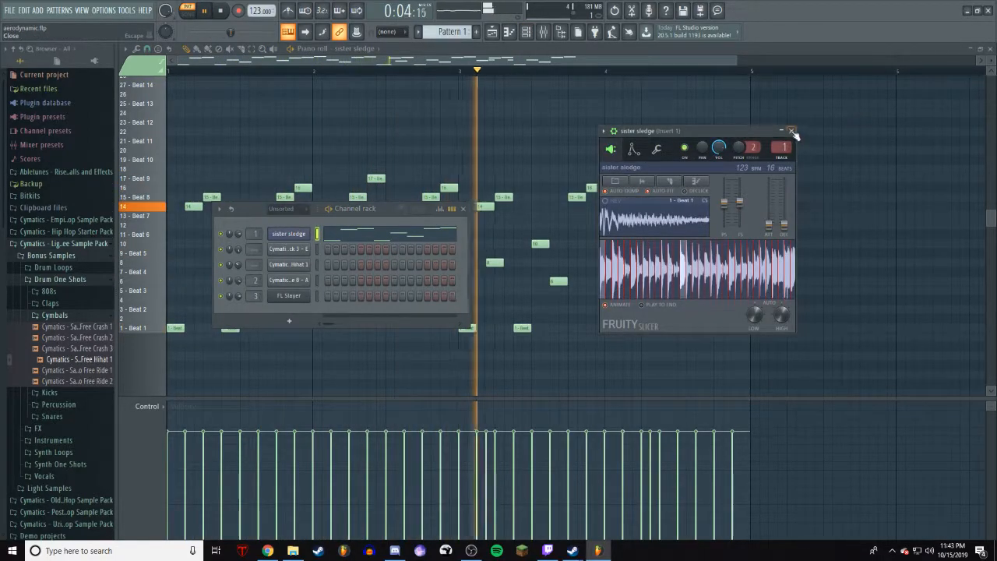
pyautogui.click(791, 131)
# Bring the mixer back, check the Fruity Blood Overdrive settings, stop playback, and close the plugin and channel rack.
pyautogui.click(543, 33)
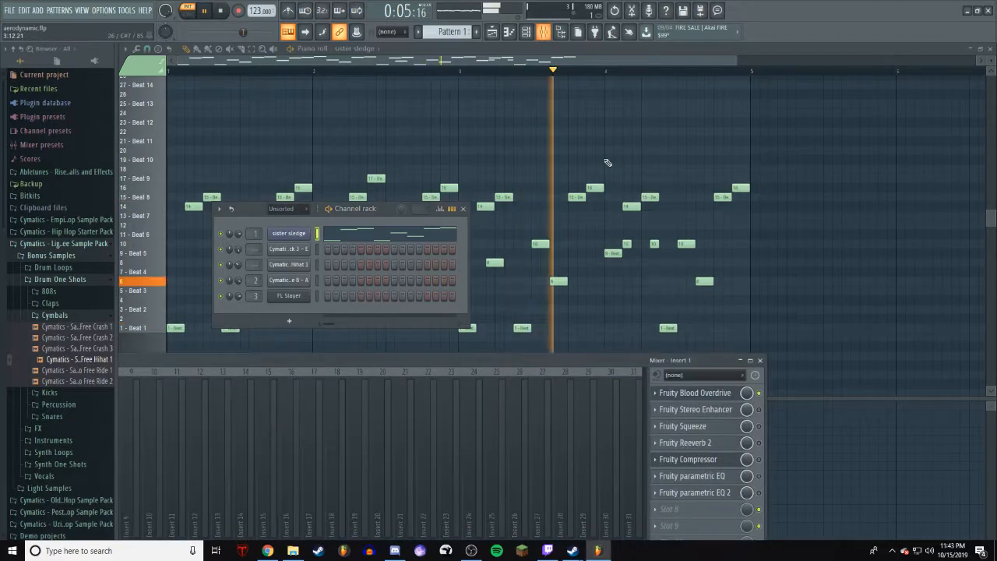
pyautogui.click(691, 393)
pyautogui.press('space')
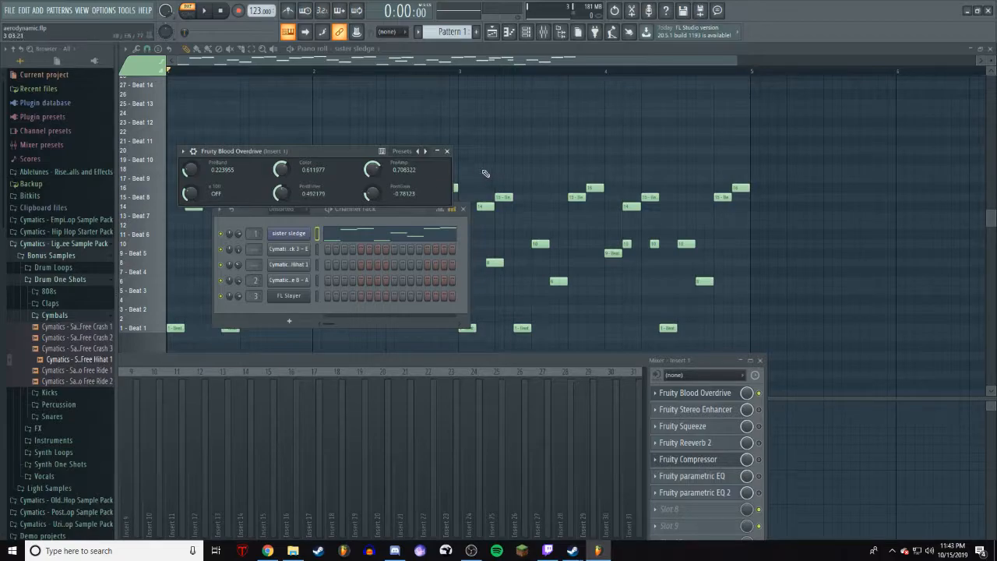
pyautogui.click(447, 151)
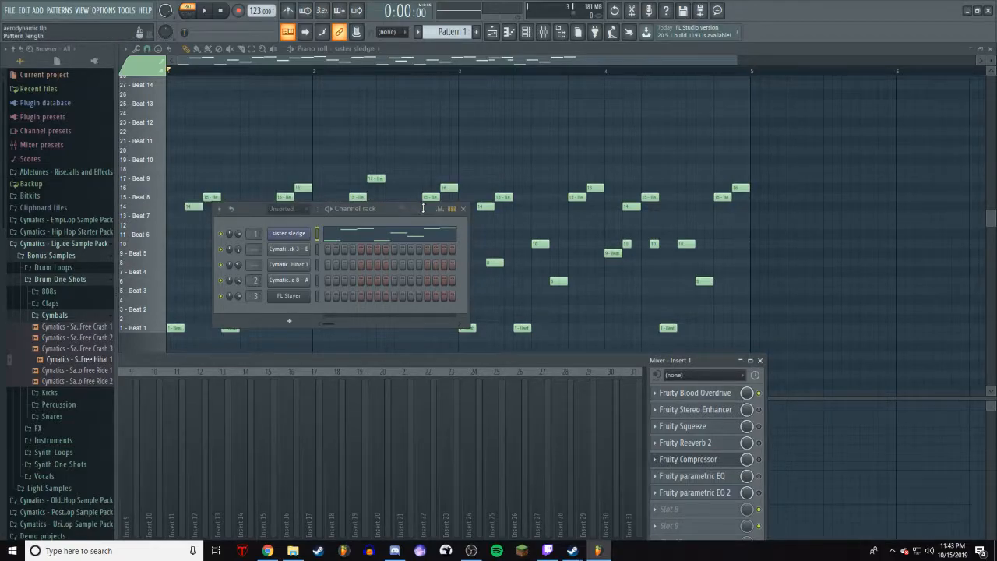
pyautogui.click(462, 209)
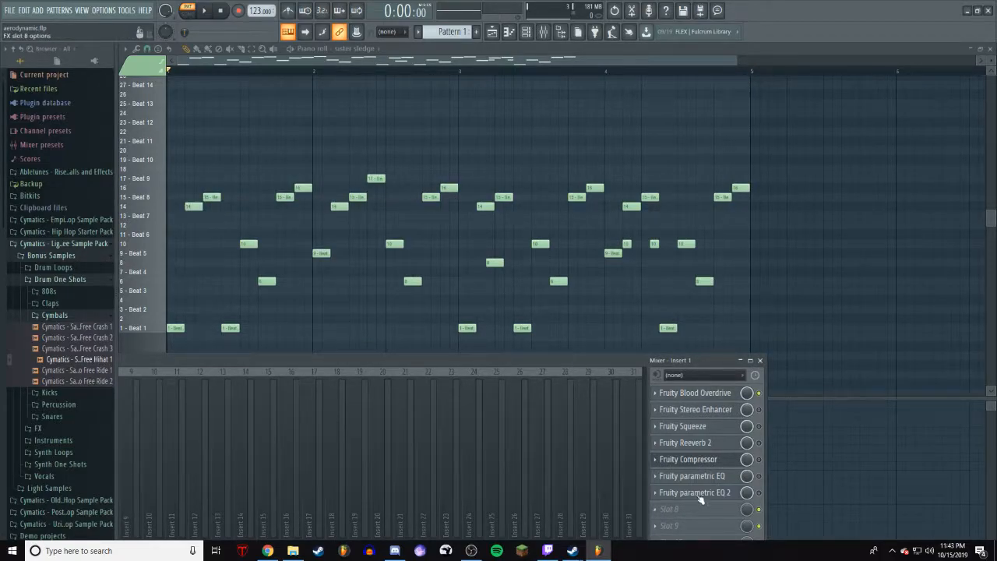
# Review the stereo separation in Fruity Stereo Enhancer, enable the effect on Insert 1 and audition the pattern.
pyautogui.click(698, 415)
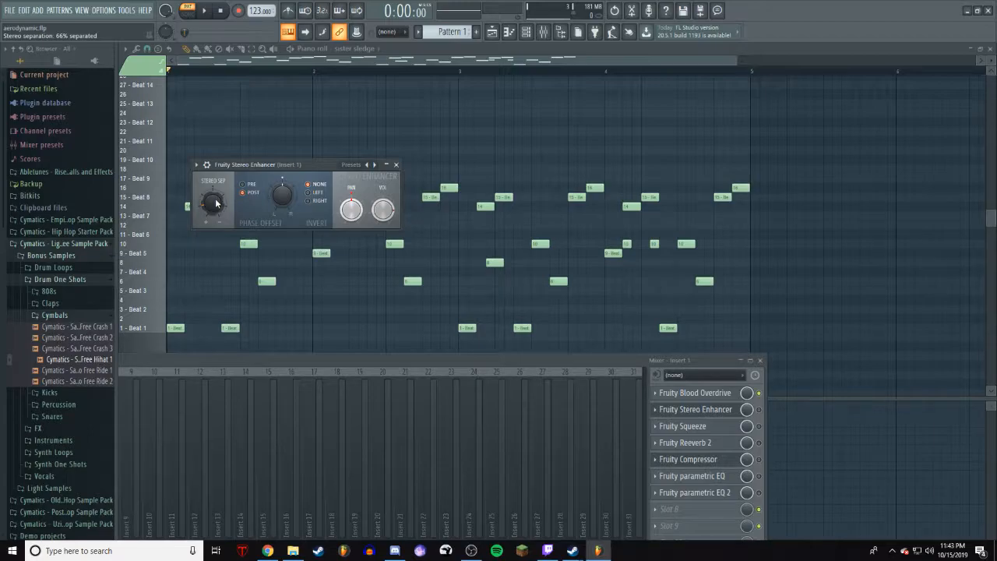
pyautogui.click(396, 165)
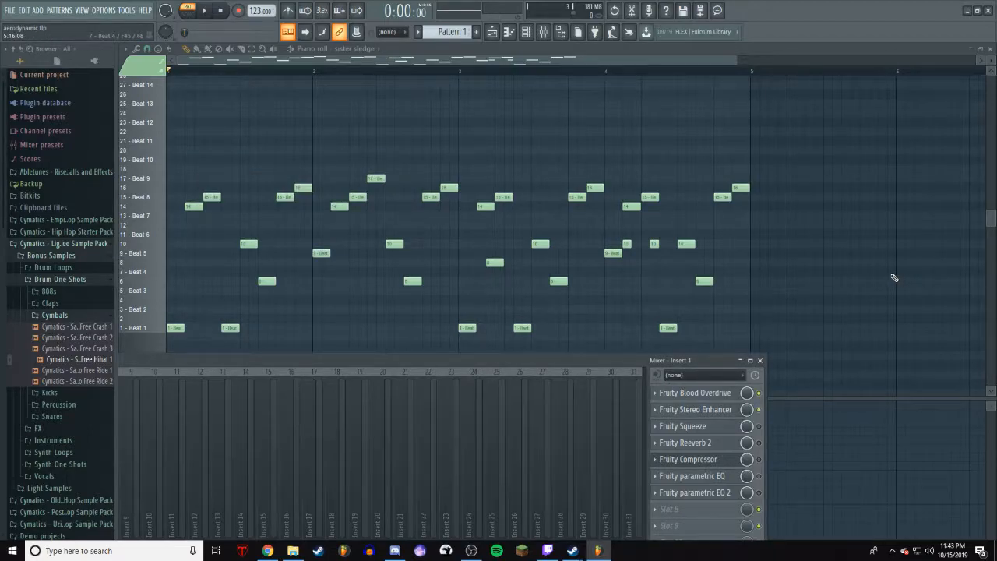
pyautogui.press('space')
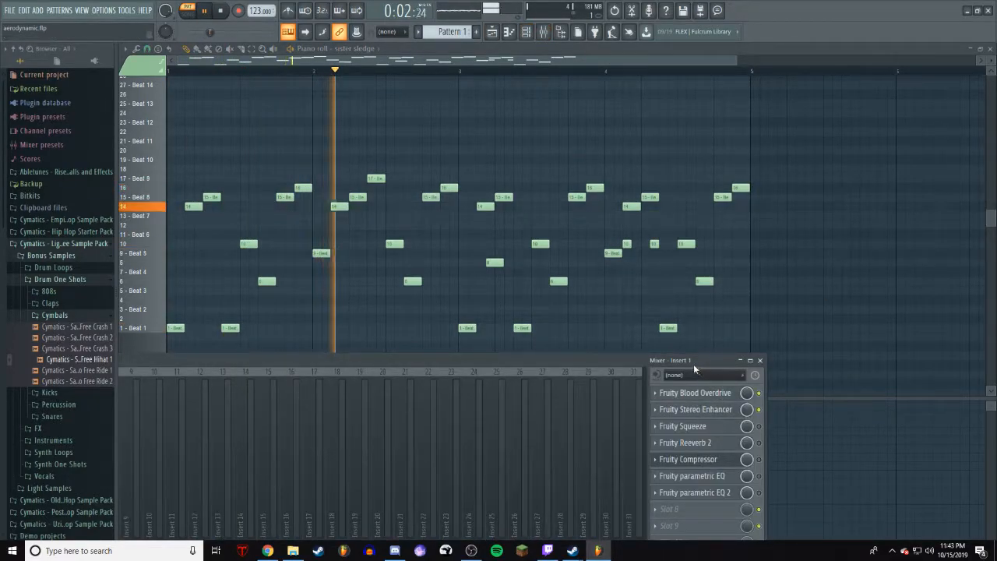
pyautogui.press('space')
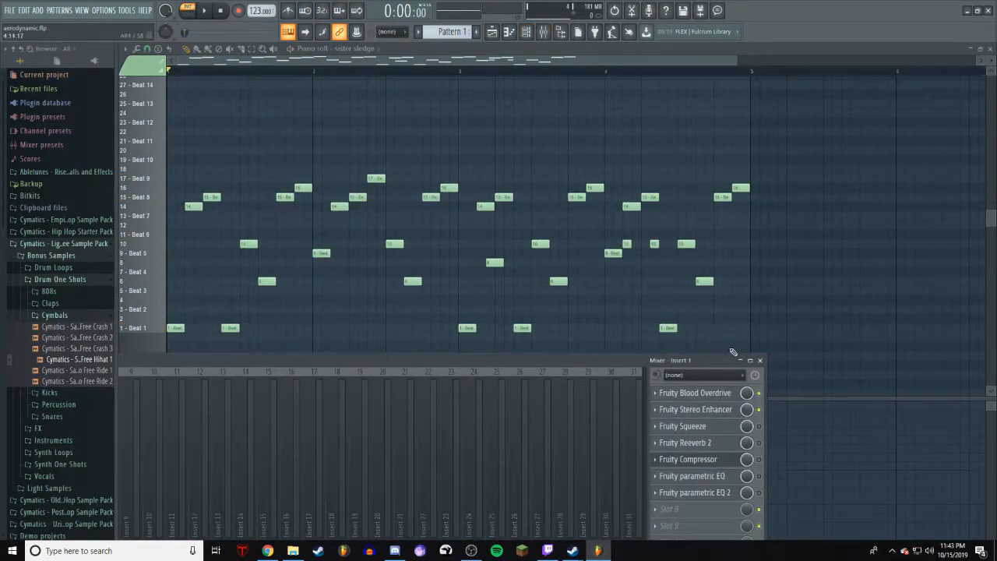
# Open Fruity Squeeze on Insert 1 and audition the pattern with all effects off and with only Squeeze enabled.
pyautogui.click(675, 427)
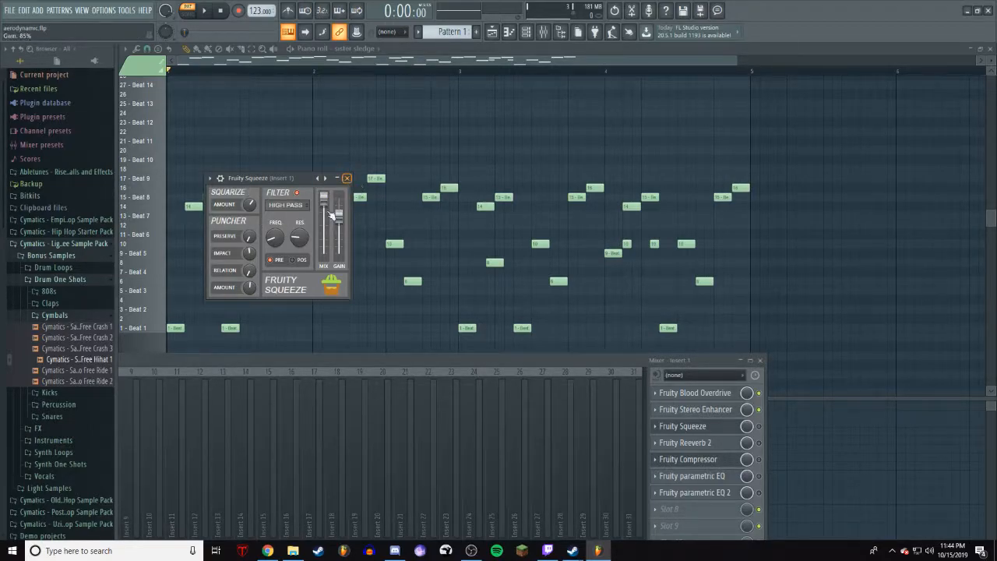
pyautogui.click(759, 426)
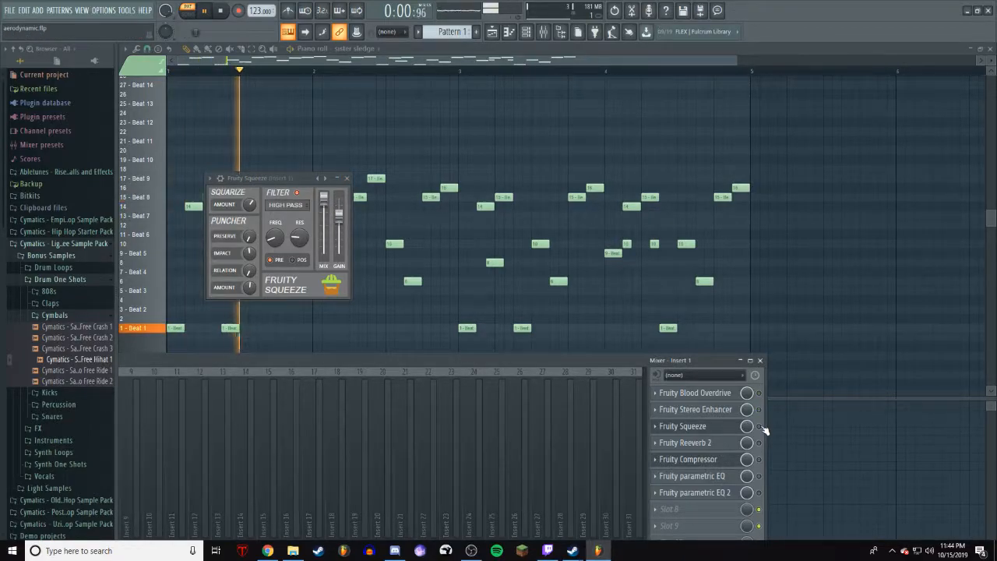
pyautogui.press('space')
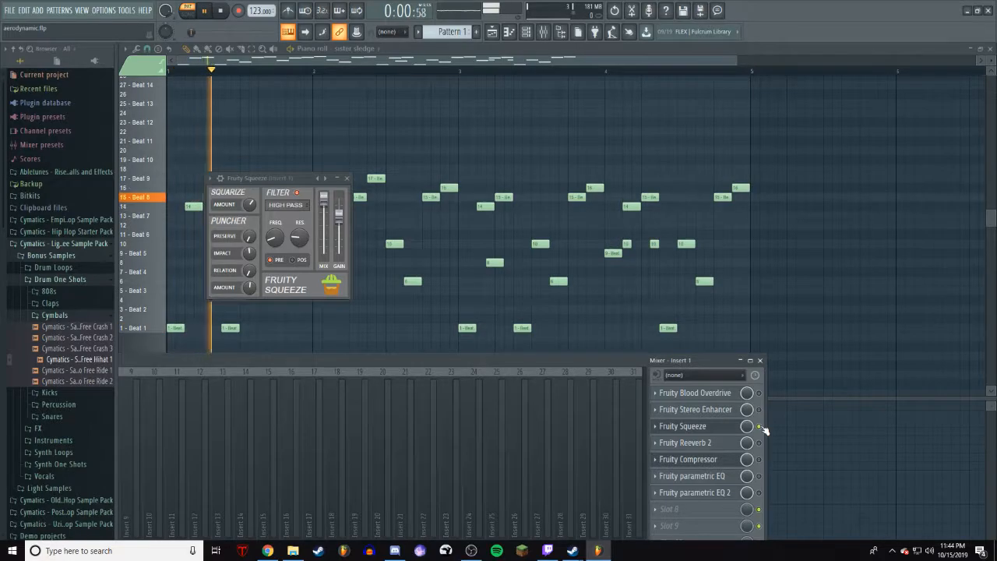
pyautogui.press('space')
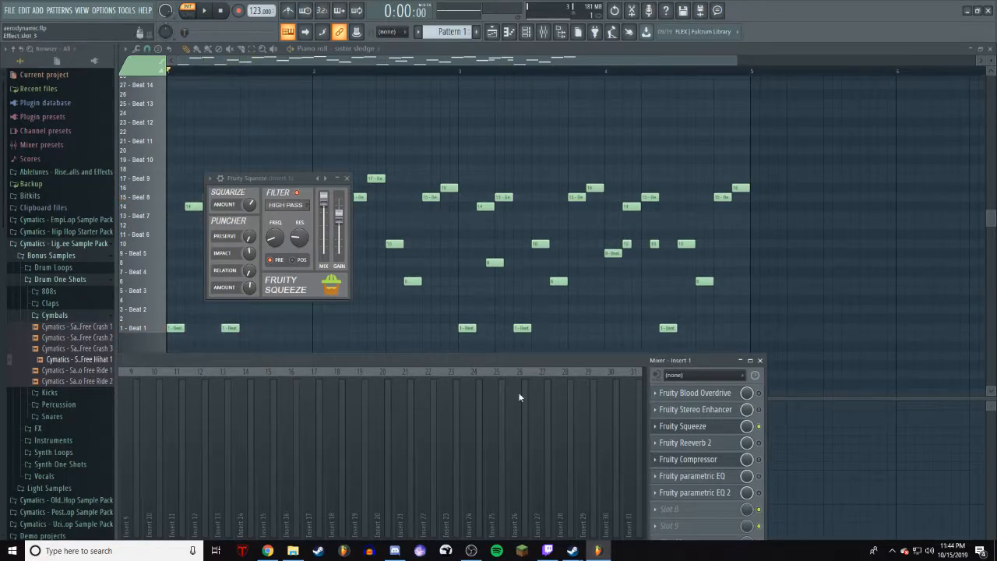
# Play the pattern with the first three effects enabled, add Fruity Reeverb 2 during playback, and review its settings.
pyautogui.press('space')
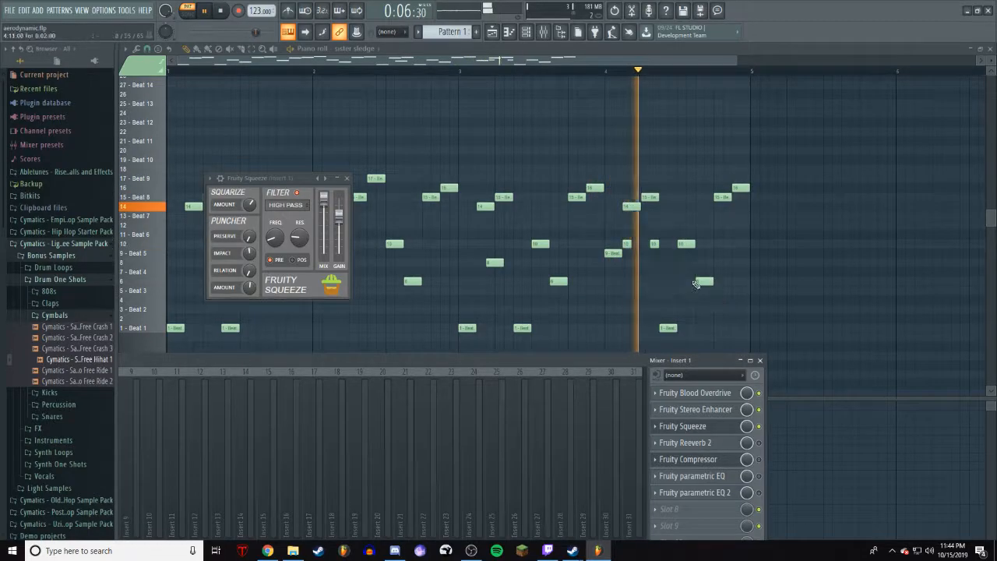
pyautogui.press('space')
pyautogui.press('space')
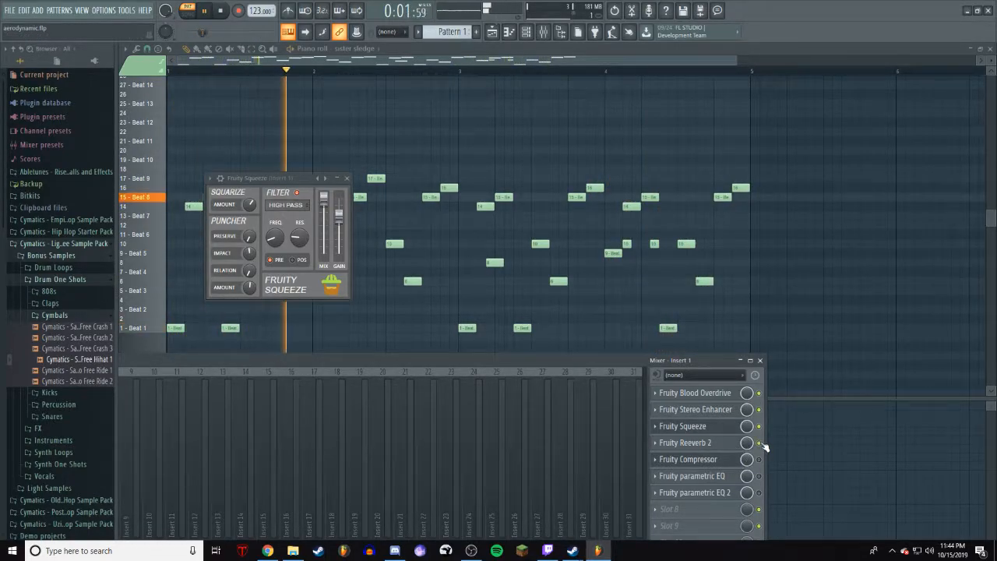
pyautogui.press('space')
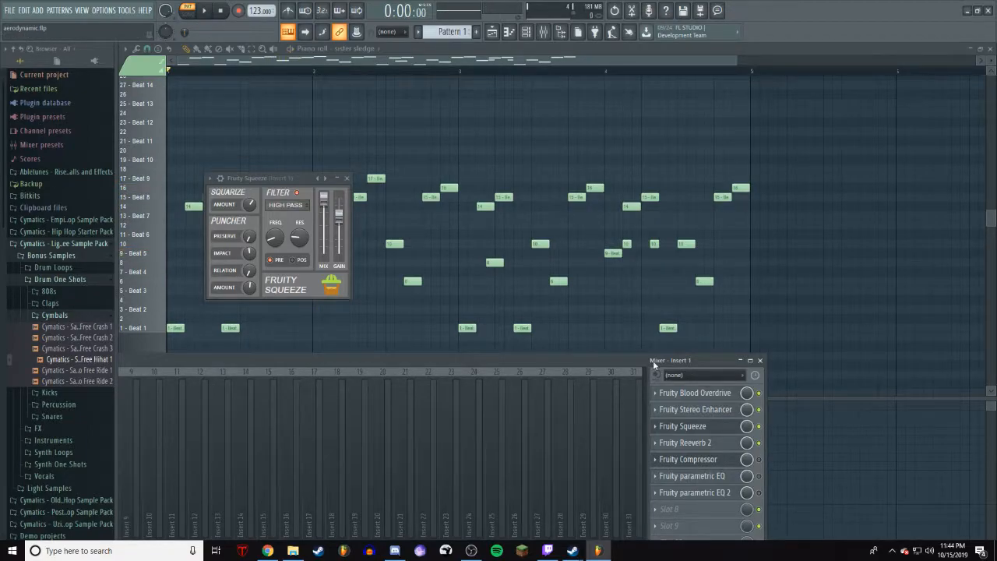
pyautogui.click(693, 443)
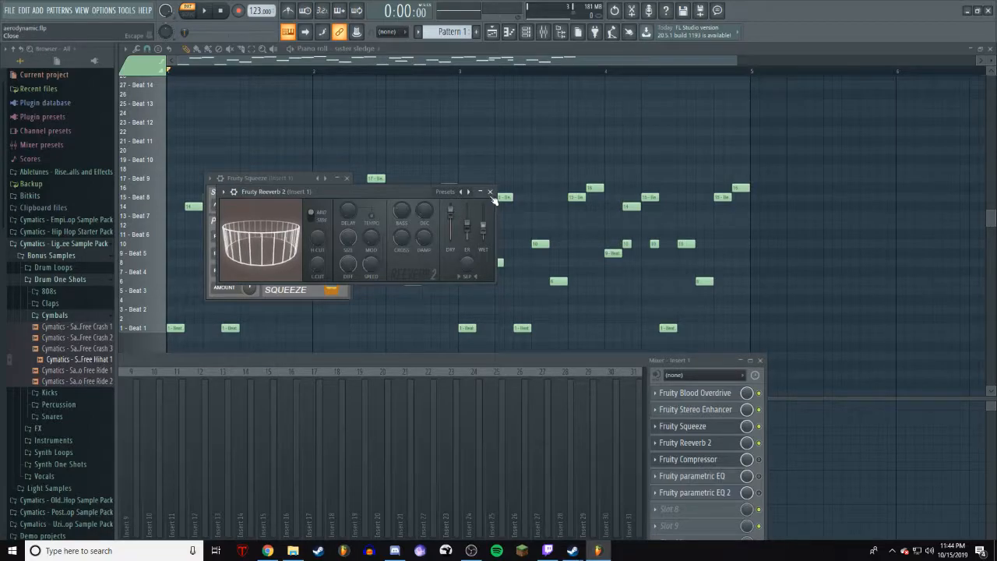
pyautogui.click(684, 442)
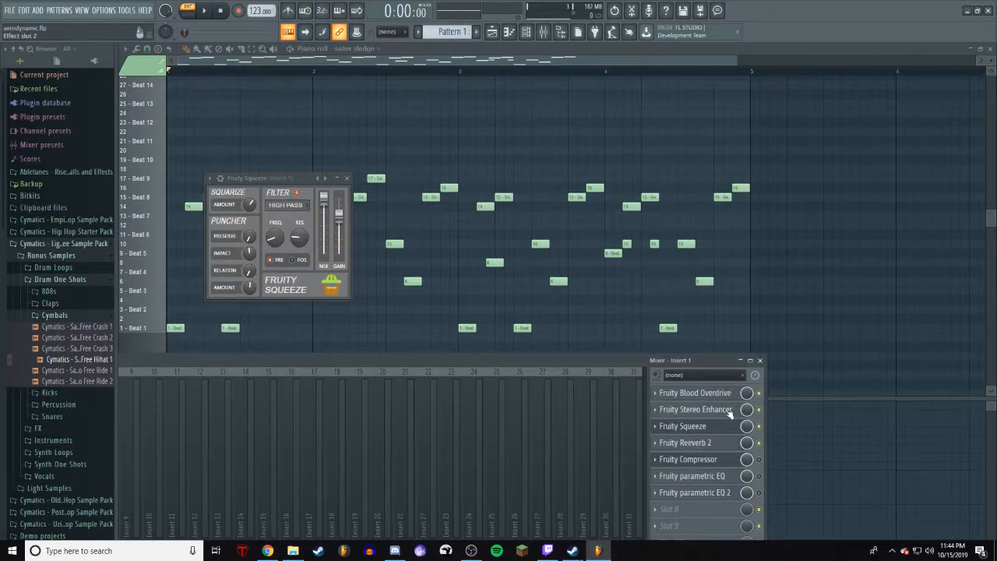
# Open Fruity Compressor on Insert 1 and enable it while the pattern plays.
pyautogui.click(710, 464)
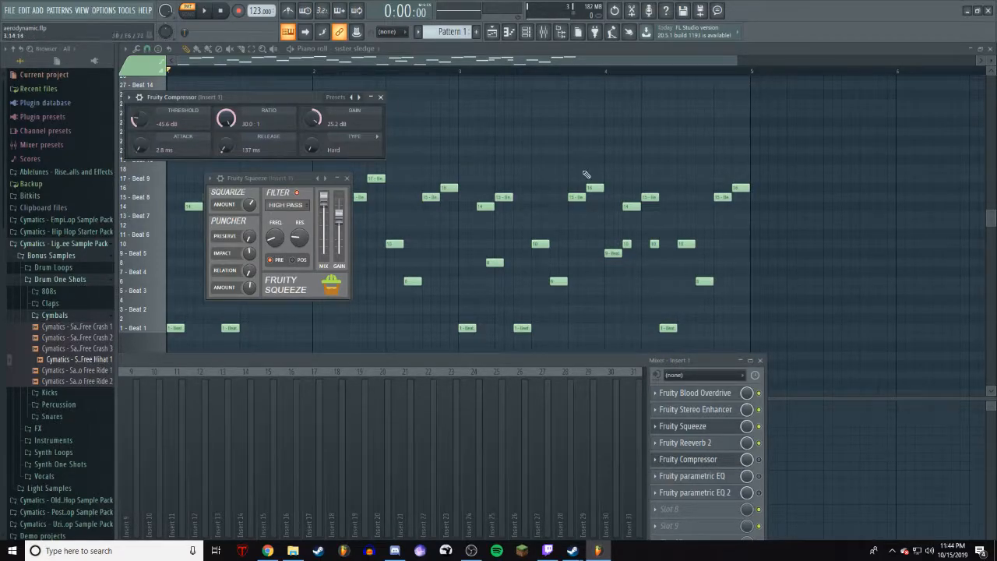
pyautogui.press('space')
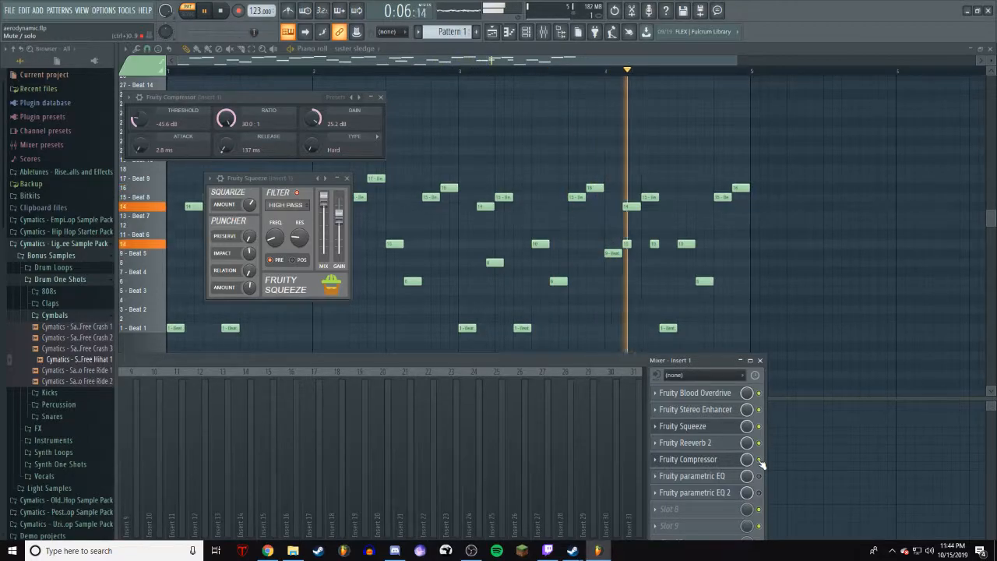
pyautogui.press('space')
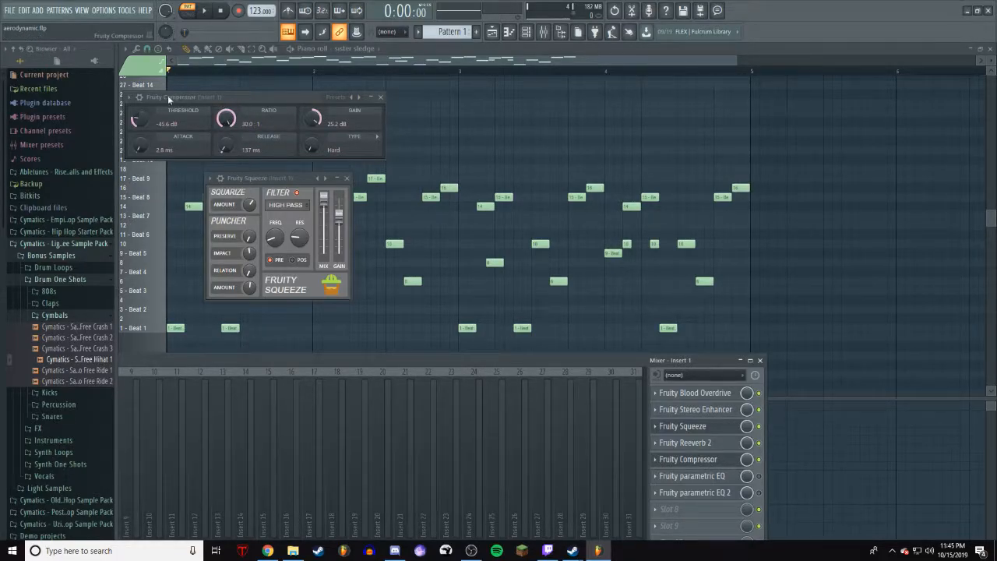
# View the list of effects available to replace Fruity Compressor, and dismiss it without choosing one.
pyautogui.click(343, 122)
pyautogui.click(129, 96)
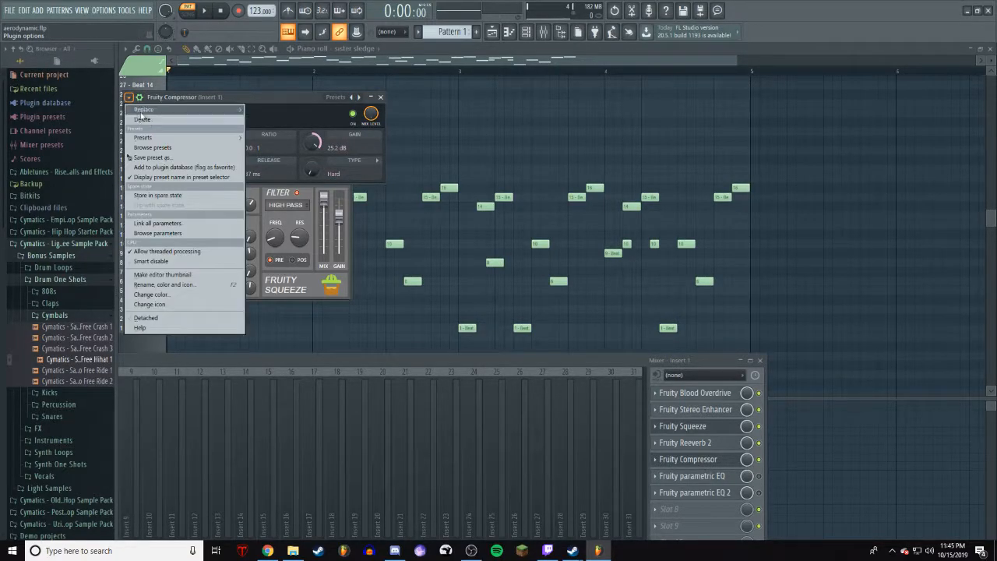
pyautogui.moveTo(155, 109)
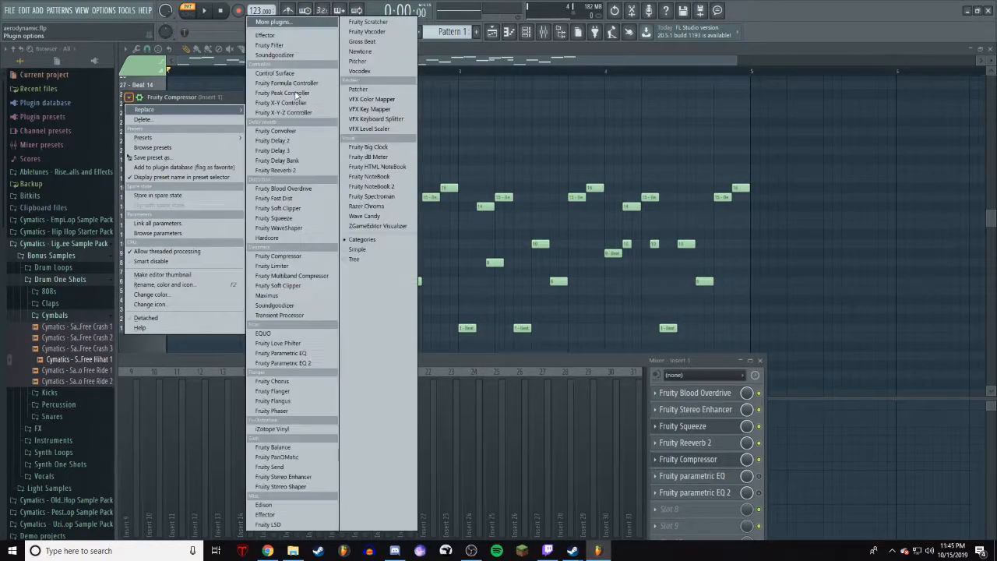
pyautogui.click(211, 97)
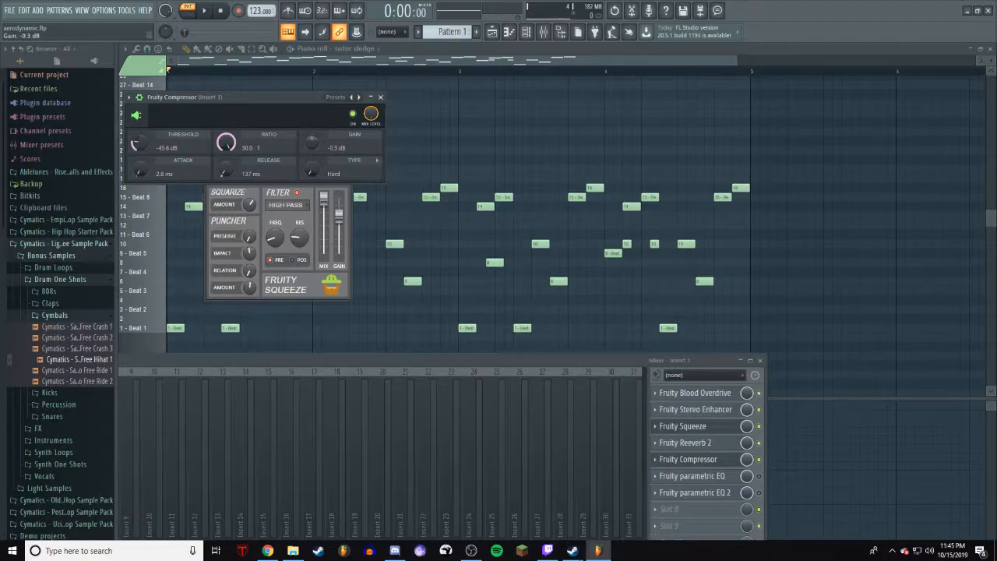
# Audition different Fruity Compressor gain levels while the pattern plays, finishing with the gain at 24.6 dB.
pyautogui.press('space')
pyautogui.moveTo(312, 142); pyautogui.dragTo(312, 107)
pyautogui.press('space')
pyautogui.press('space')
pyautogui.moveTo(307, 145)
pyautogui.mouseDown()
pyautogui.moveTo(307, 179)
pyautogui.moveTo(312, 141)
pyautogui.mouseUp()
pyautogui.press('space')
pyautogui.press('space')
pyautogui.press('space')
# Vary the Puncher Impact in Fruity Squeeze while the pattern plays, and close the Squeeze and Compressor windows.
pyautogui.click(684, 427)
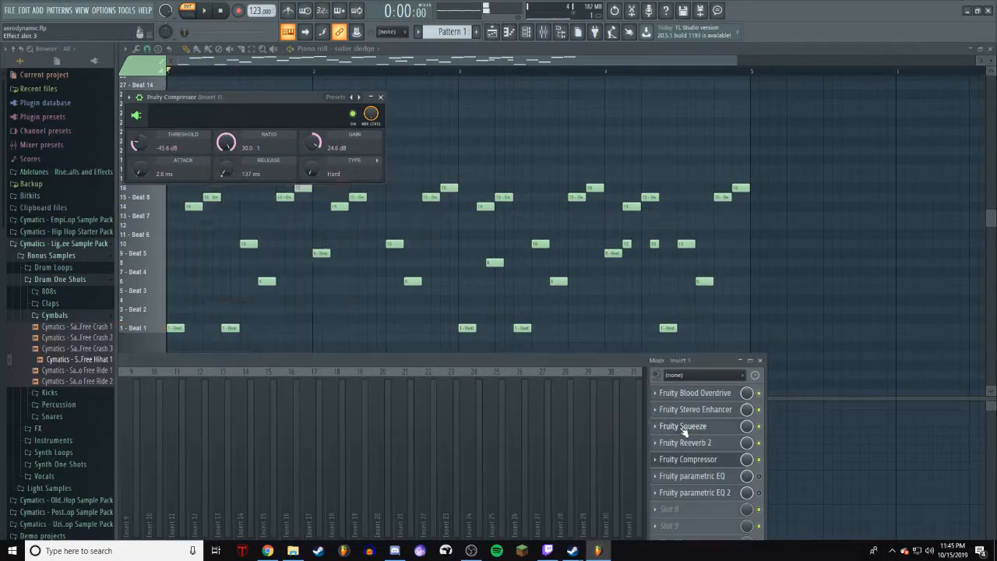
pyautogui.click(685, 428)
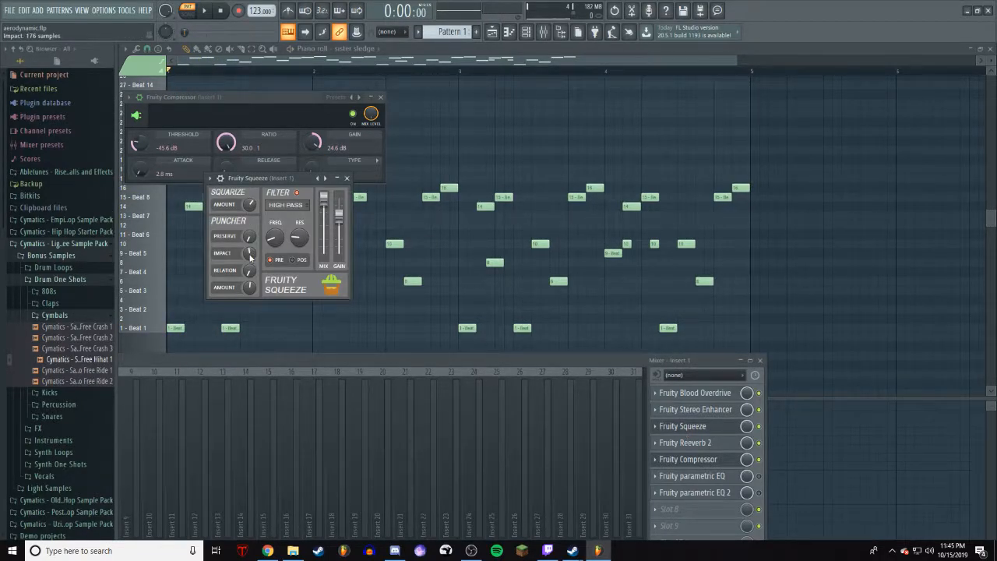
pyautogui.press('space')
pyautogui.moveTo(248, 254); pyautogui.dragTo(248, 231)
pyautogui.press('space')
pyautogui.click(347, 178)
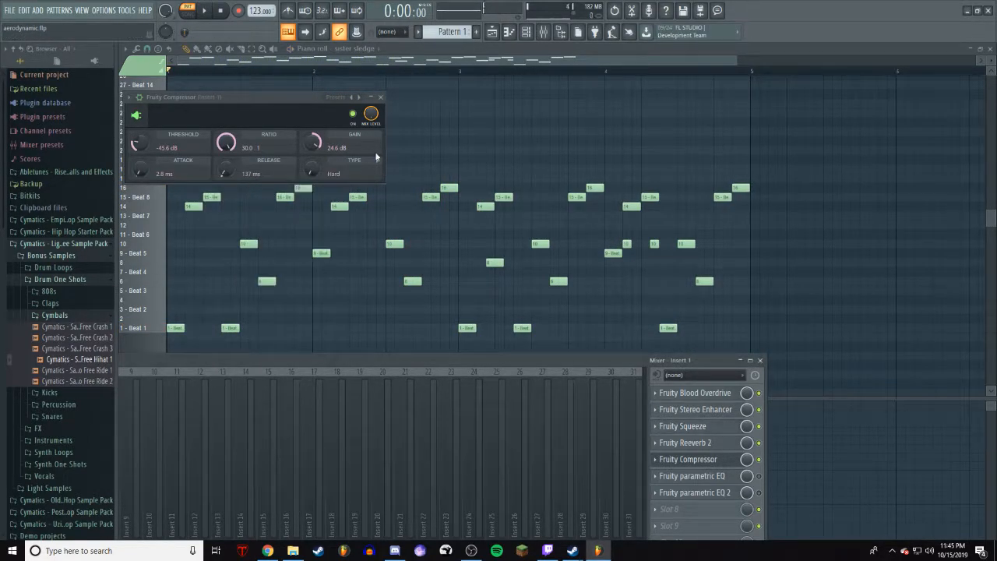
pyautogui.click(380, 96)
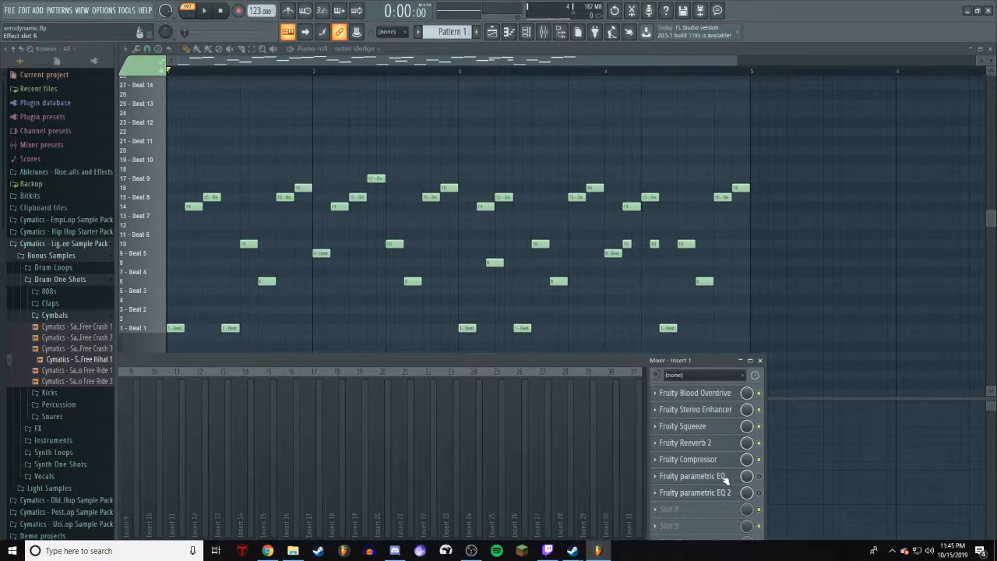
# Examine the band settings of Fruity parametric EQ 2 and Fruity parametric EQ on Insert 1.
pyautogui.click(695, 492)
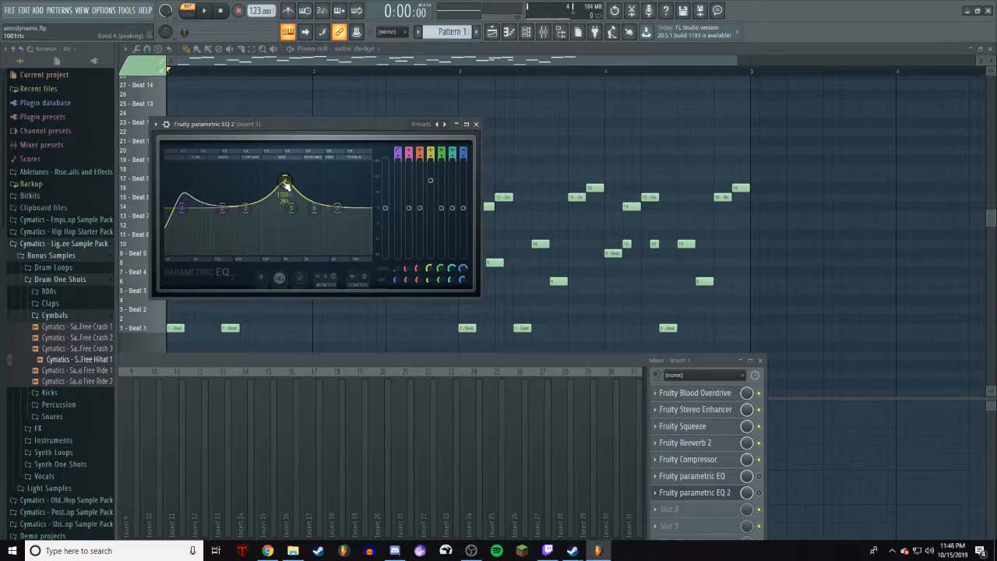
pyautogui.click(476, 124)
pyautogui.click(701, 476)
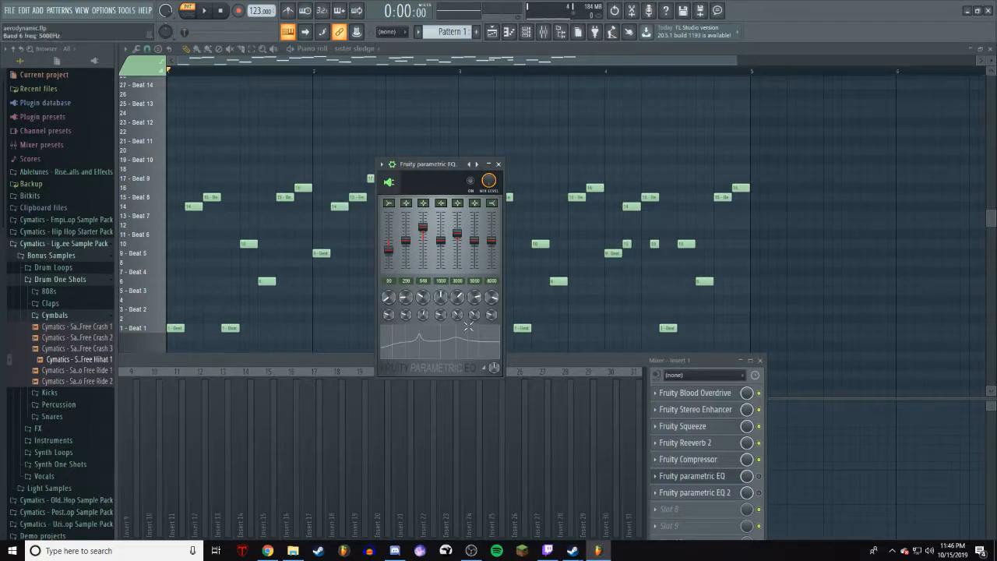
pyautogui.click(498, 164)
pyautogui.click(705, 492)
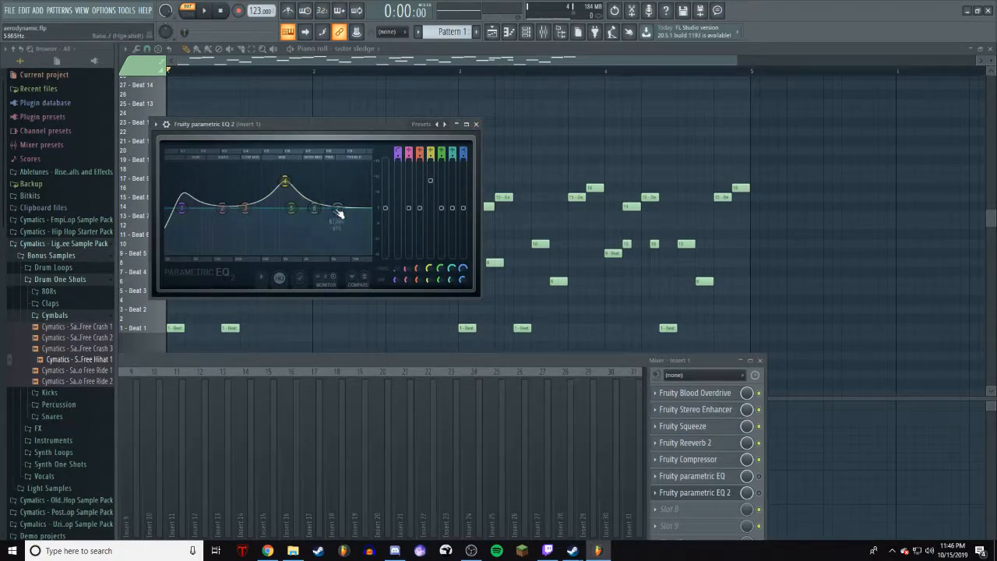
# Play the pattern without the two equalizers, and compare it with Fruity parametric EQ 2 enabled.
pyautogui.click(476, 125)
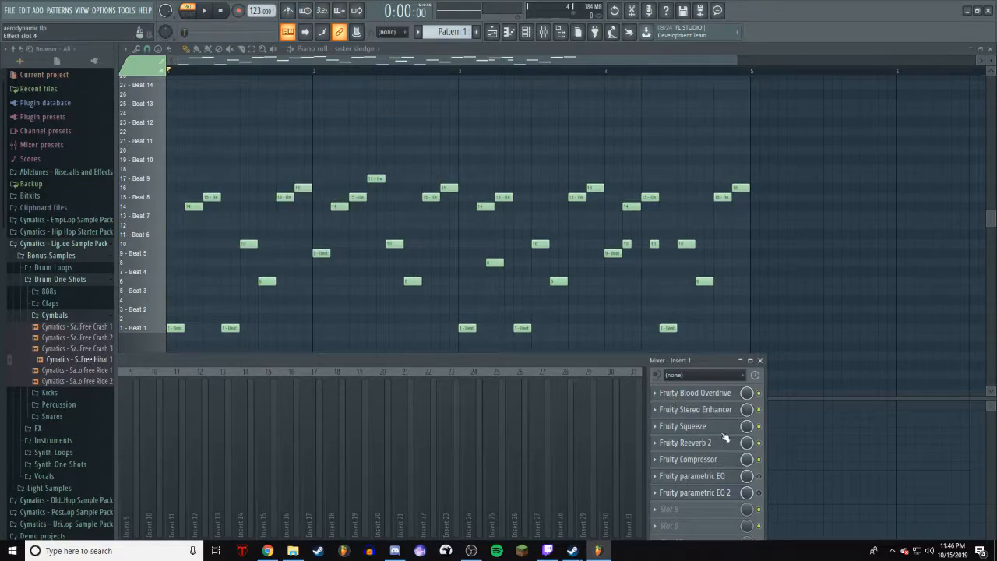
pyautogui.press('space')
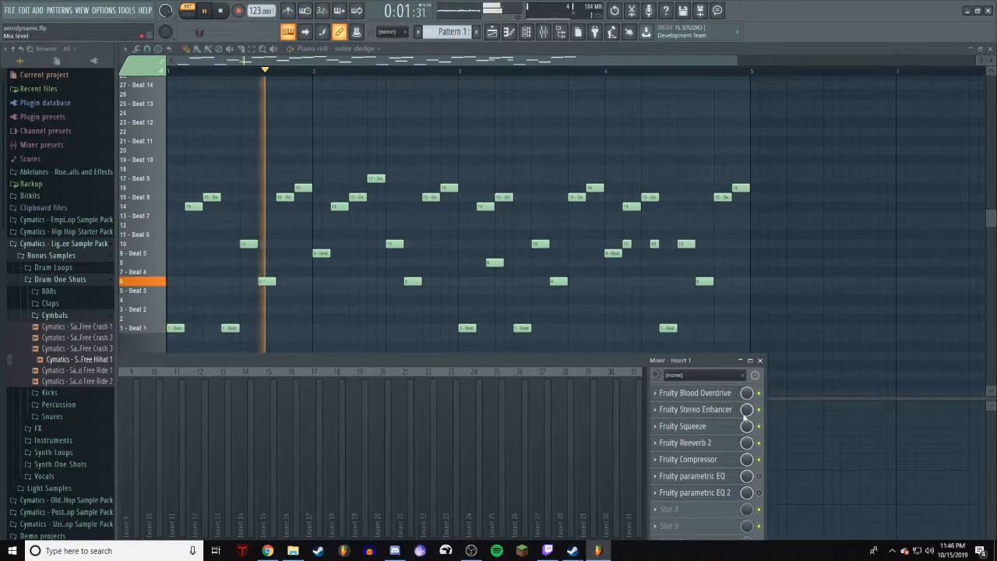
pyautogui.press('space')
pyautogui.click(712, 492)
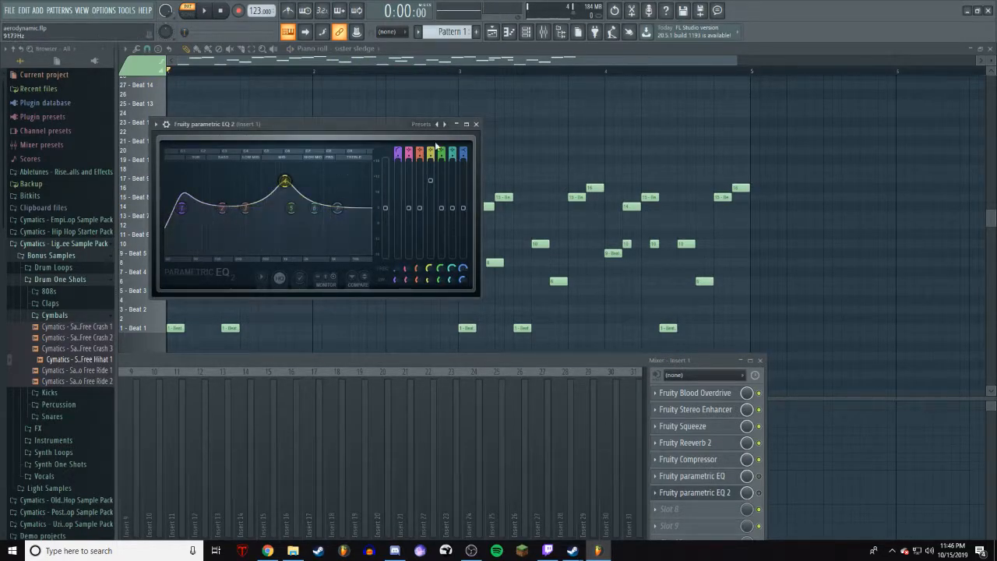
pyautogui.click(476, 125)
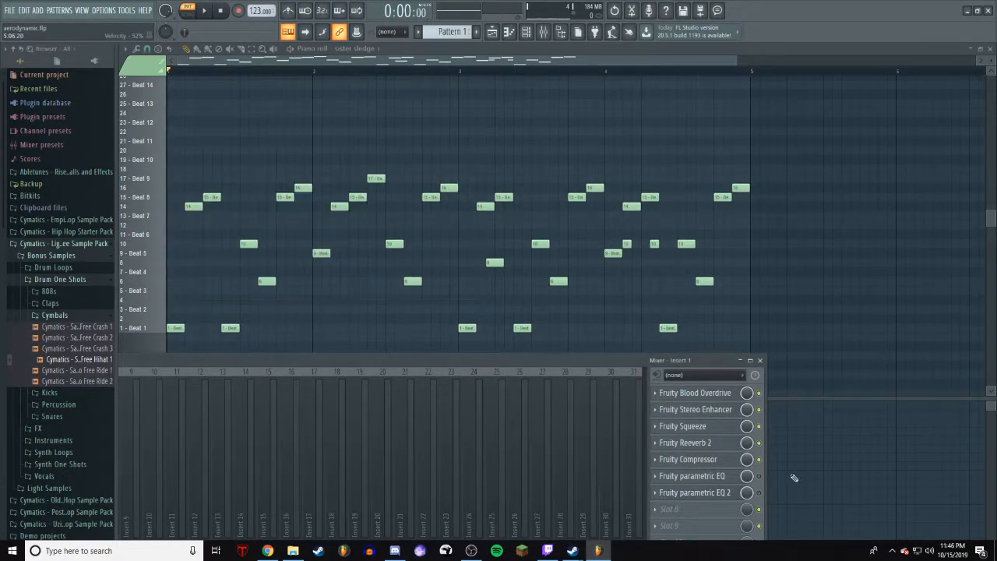
pyautogui.press('space')
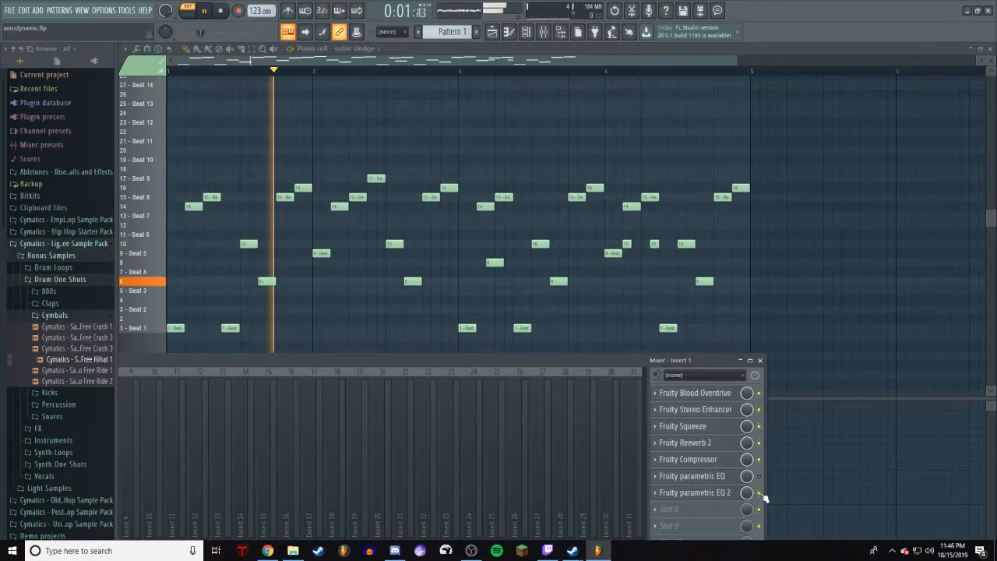
pyautogui.press('space')
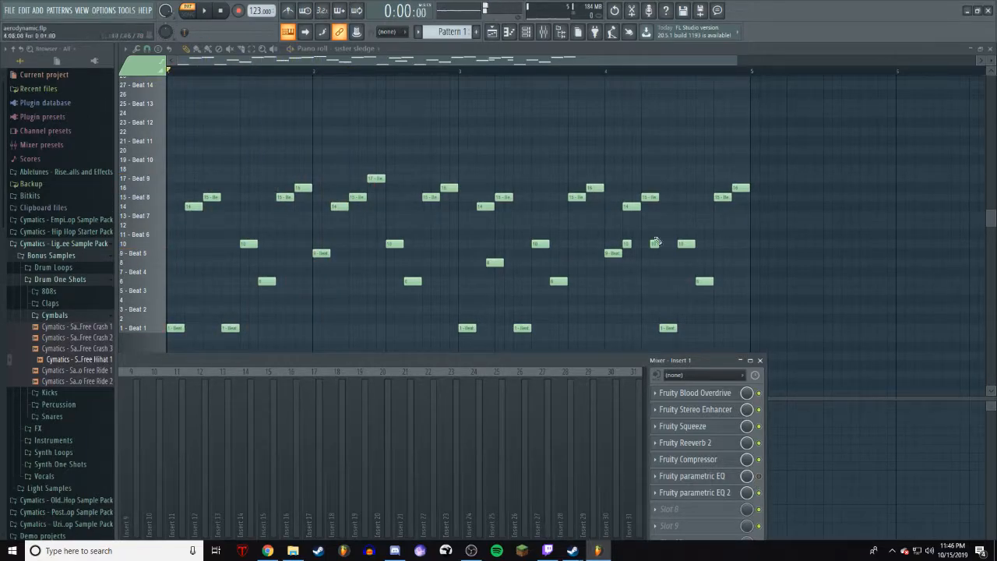
# Check the band settings of Fruity parametric EQ, enable it on Insert 1, and play the pattern through both equalizers.
pyautogui.click(692, 476)
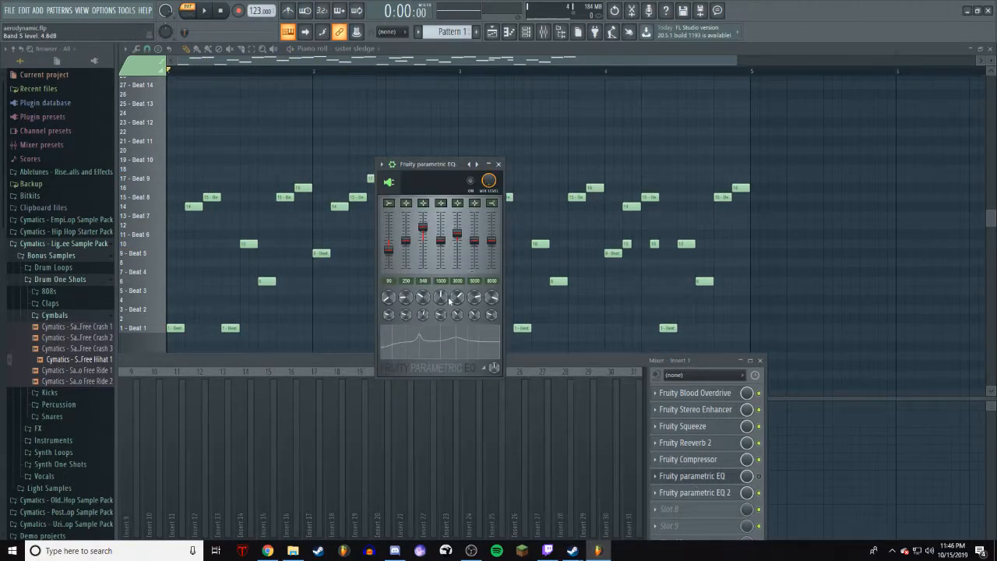
pyautogui.click(503, 164)
pyautogui.press('space')
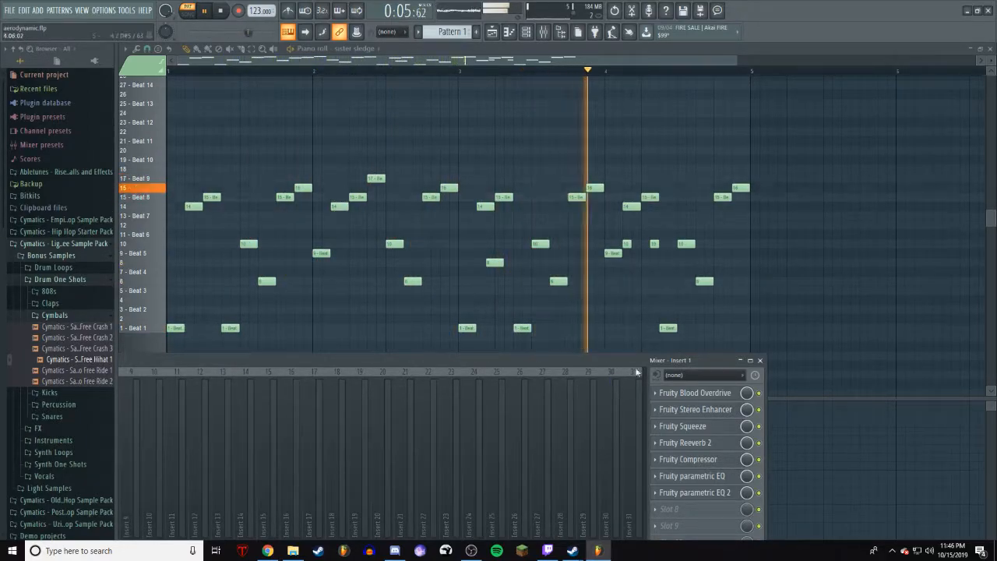
pyautogui.press('space')
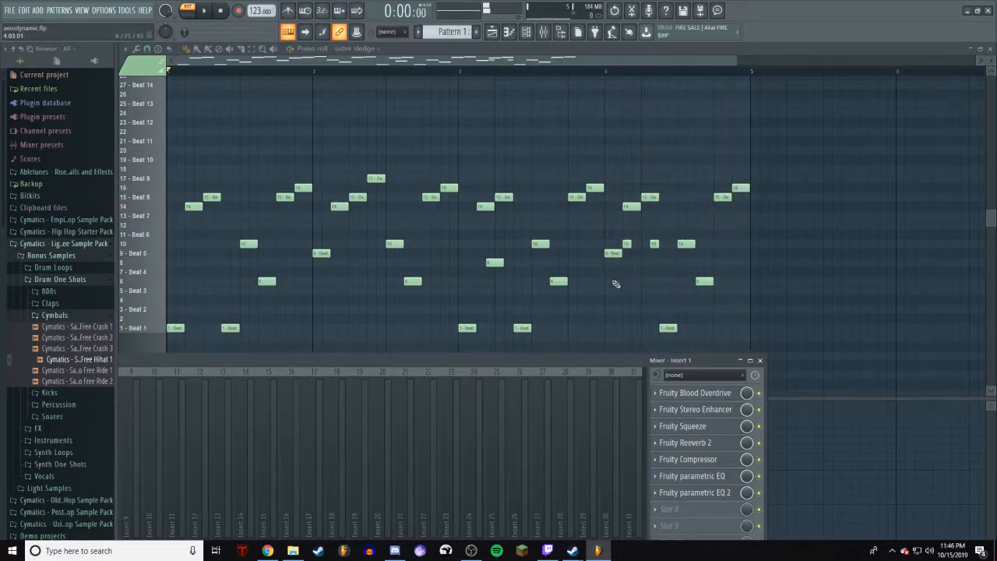
# Close the mixer, bring up the playlist in song mode, and find the arrangement section from bar 17 to bar 25.
pyautogui.click(761, 361)
pyautogui.click(510, 31)
pyautogui.click(355, 71)
pyautogui.press('space')
pyautogui.moveTo(412, 61); pyautogui.dragTo(492, 61)
pyautogui.press('space')
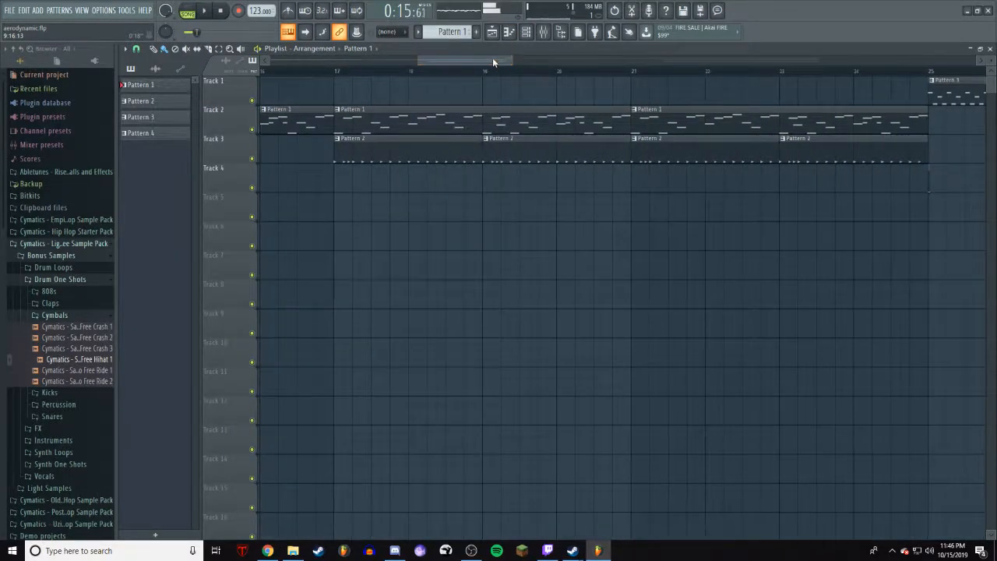
# Solo Track 3 and play its Pattern 2 clips on their own from bar 17.
pyautogui.rightClick(252, 158)
pyautogui.click(252, 130)
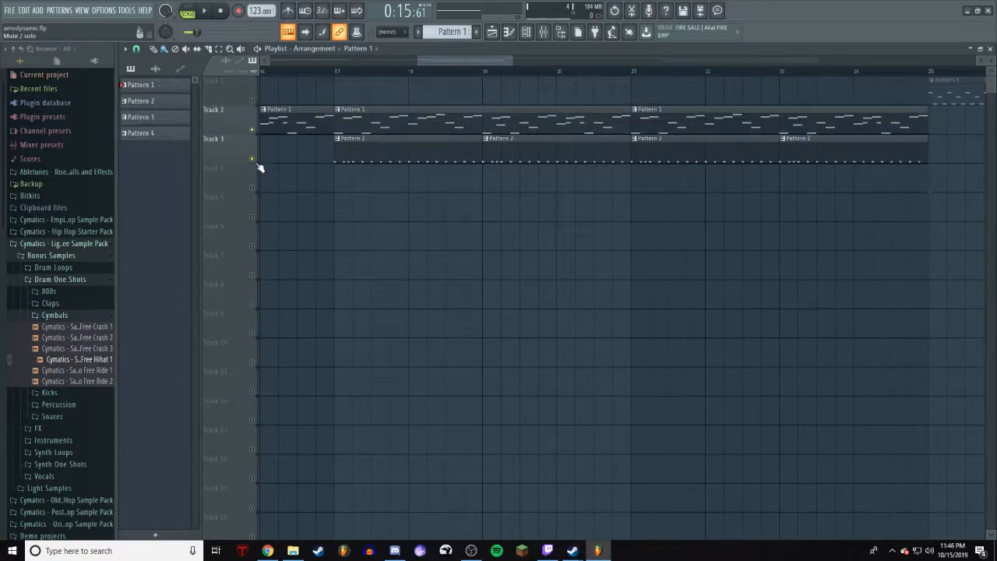
pyautogui.moveTo(335, 72)
pyautogui.mouseDown()
pyautogui.moveTo(365, 80)
pyautogui.moveTo(324, 79)
pyautogui.moveTo(334, 79)
pyautogui.mouseUp()
pyautogui.click(252, 129)
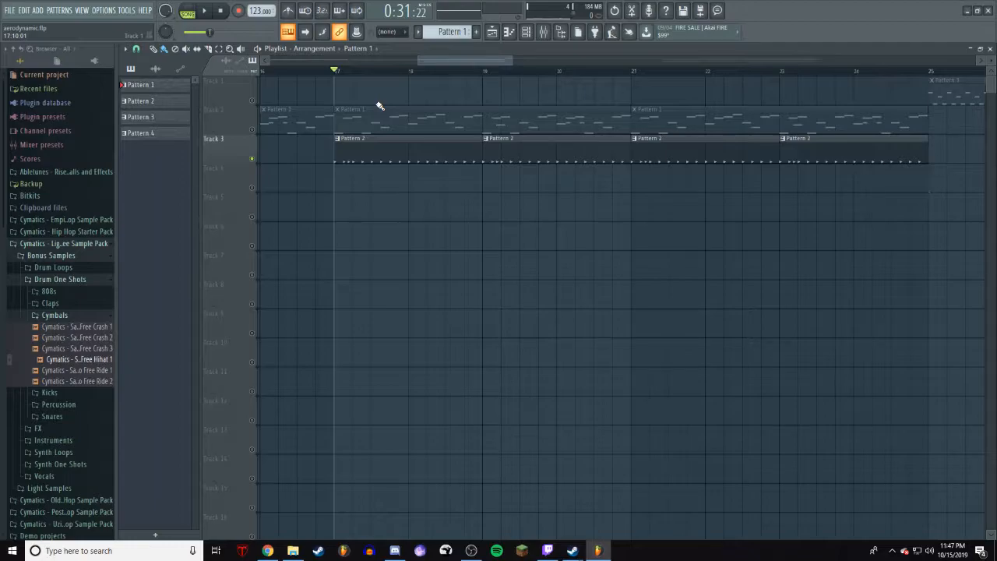
pyautogui.click(187, 11)
pyautogui.press('space')
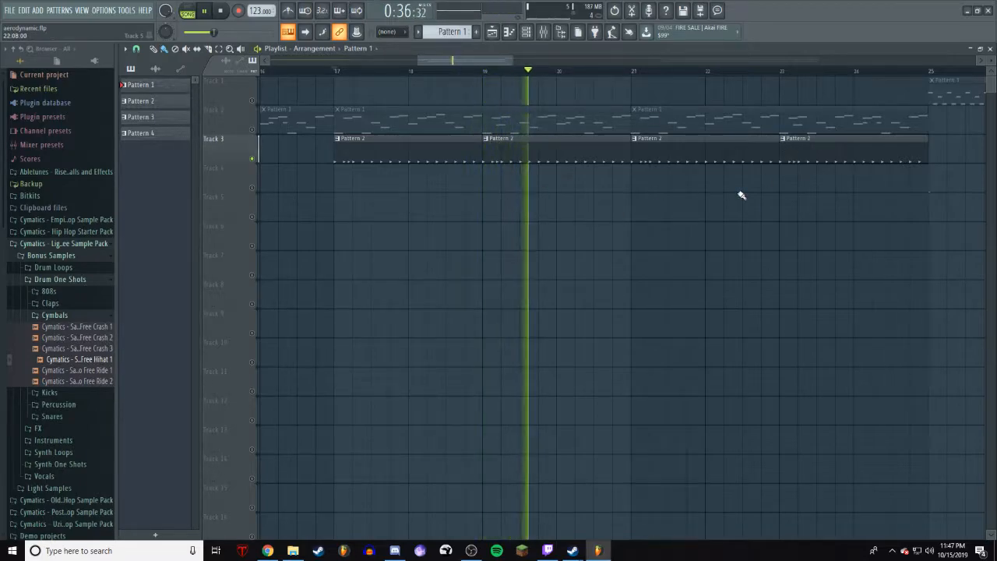
pyautogui.press('space')
# Unmute Track 2 and play the arrangement of Tracks 2 and 3 from bar 15.
pyautogui.moveTo(420, 61); pyautogui.dragTo(398, 64)
pyautogui.click(253, 130)
pyautogui.click(340, 70)
pyautogui.press('space')
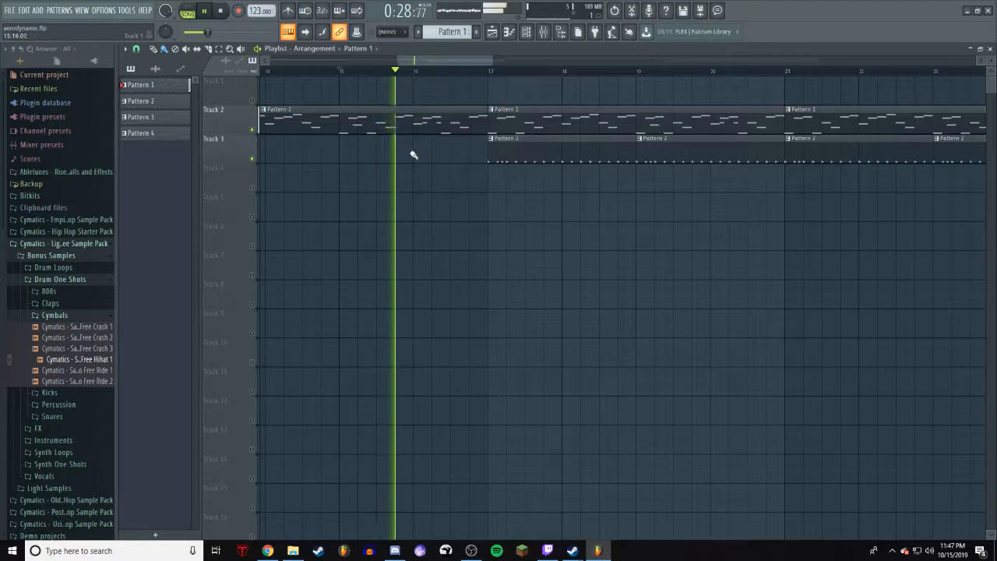
pyautogui.press('space')
# Play Track 2 alone from bar 17 and bring Track 3 in during playback.
pyautogui.moveTo(445, 60); pyautogui.dragTo(479, 63)
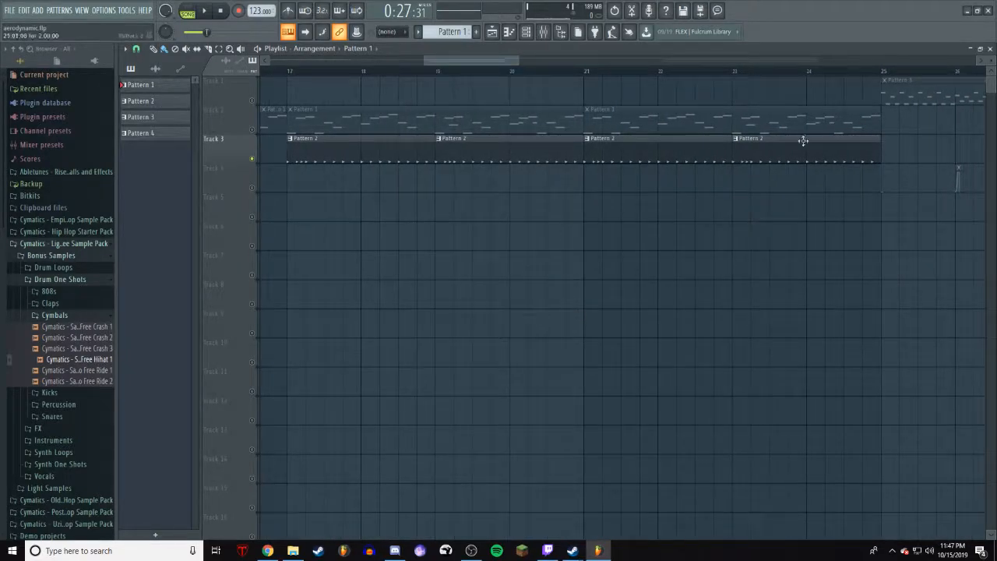
pyautogui.click(289, 79)
pyautogui.rightClick(299, 81)
pyautogui.moveTo(293, 72); pyautogui.dragTo(296, 70)
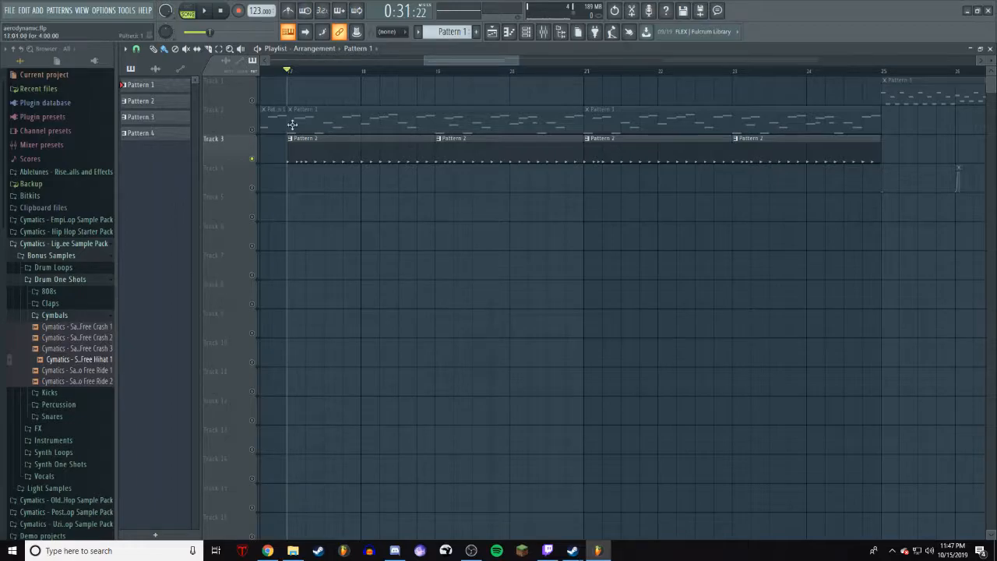
pyautogui.keyDown('ctrl'); pyautogui.click(250, 129); pyautogui.keyUp('ctrl')
pyautogui.press('space')
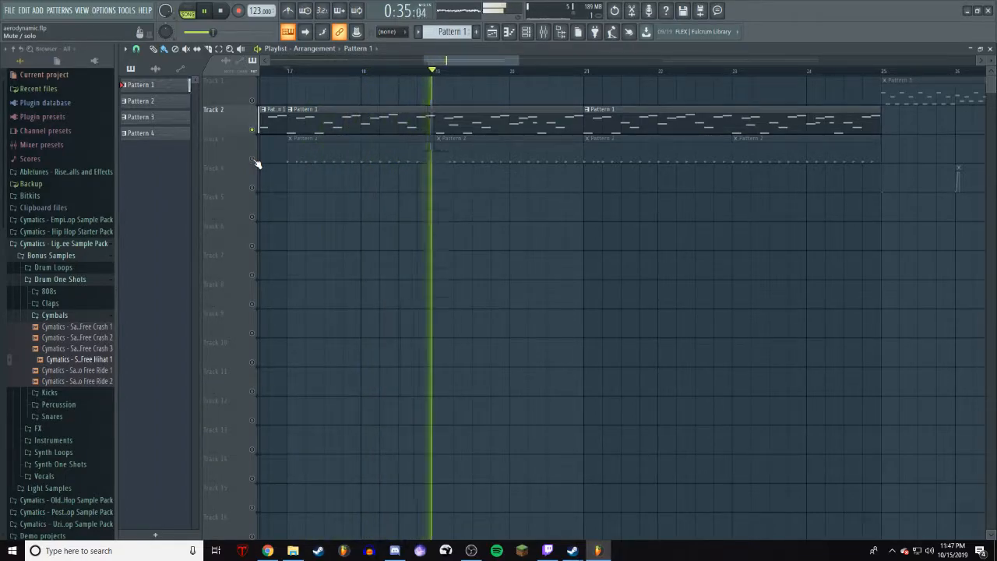
pyautogui.click(252, 159)
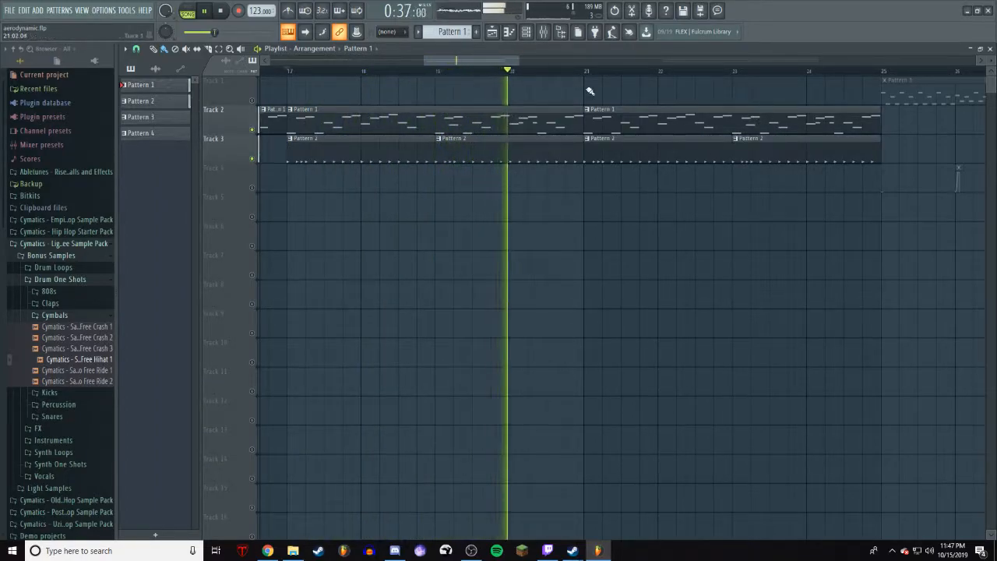
pyautogui.press('space')
# Solo Tracks 1 and 4 and place the playhead at bar 25, where Pattern 3 starts.
pyautogui.moveTo(467, 59); pyautogui.dragTo(533, 60)
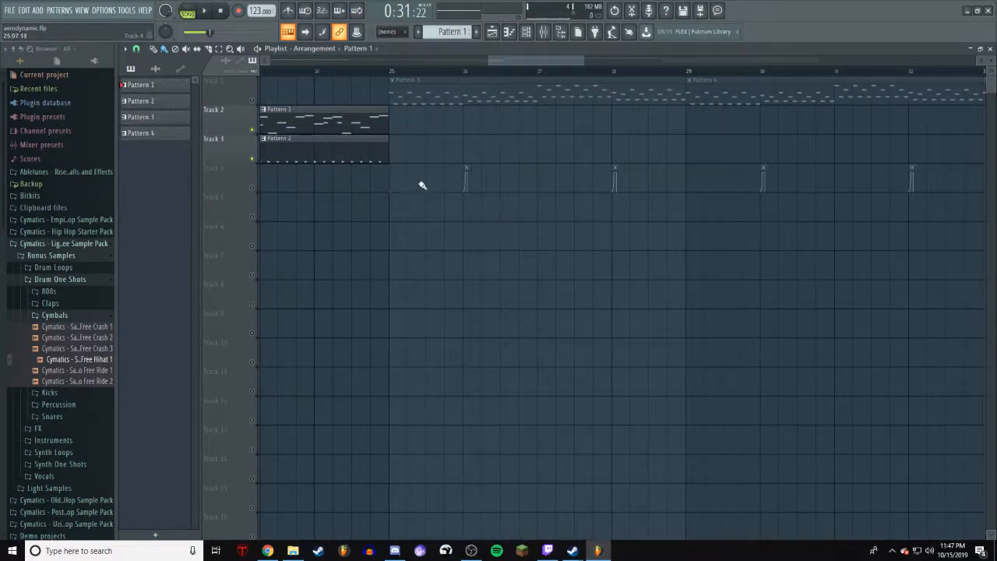
pyautogui.rightClick(252, 101)
pyautogui.click(391, 72)
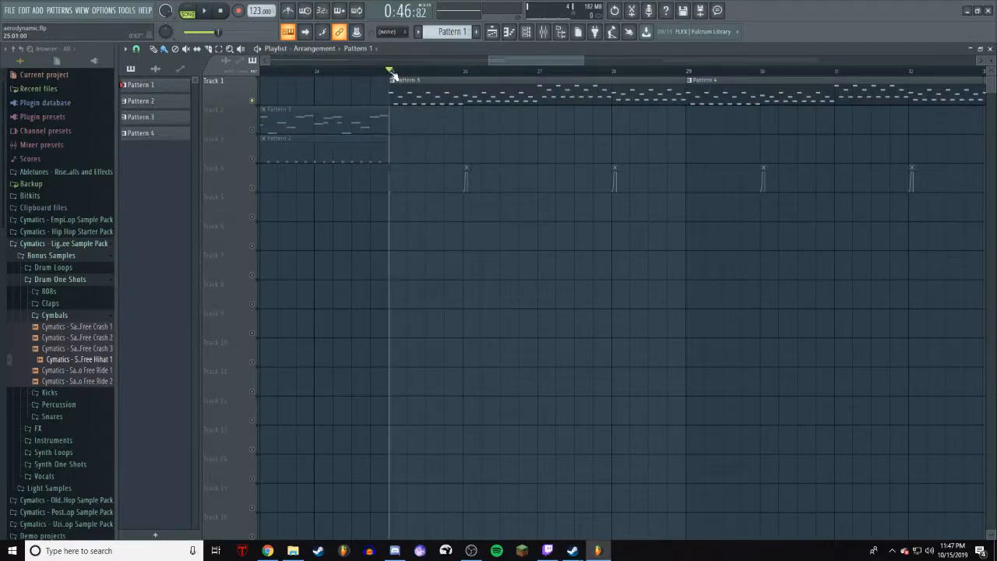
pyautogui.click(251, 188)
# Open the FL Slayer instrument from the channel rack, place its window beside the rack, and choose Solo dynamic as its mode.
pyautogui.click(526, 36)
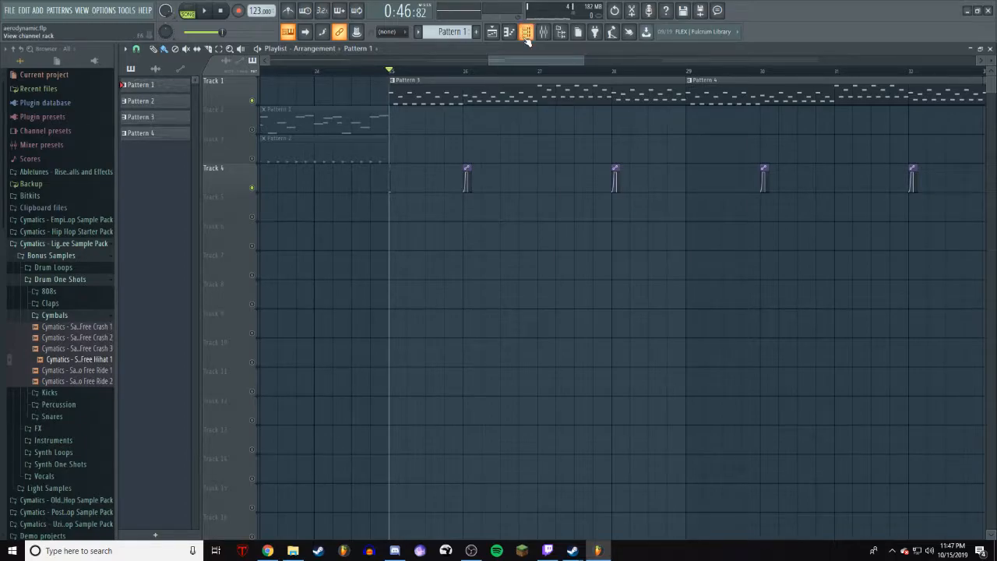
pyautogui.click(526, 36)
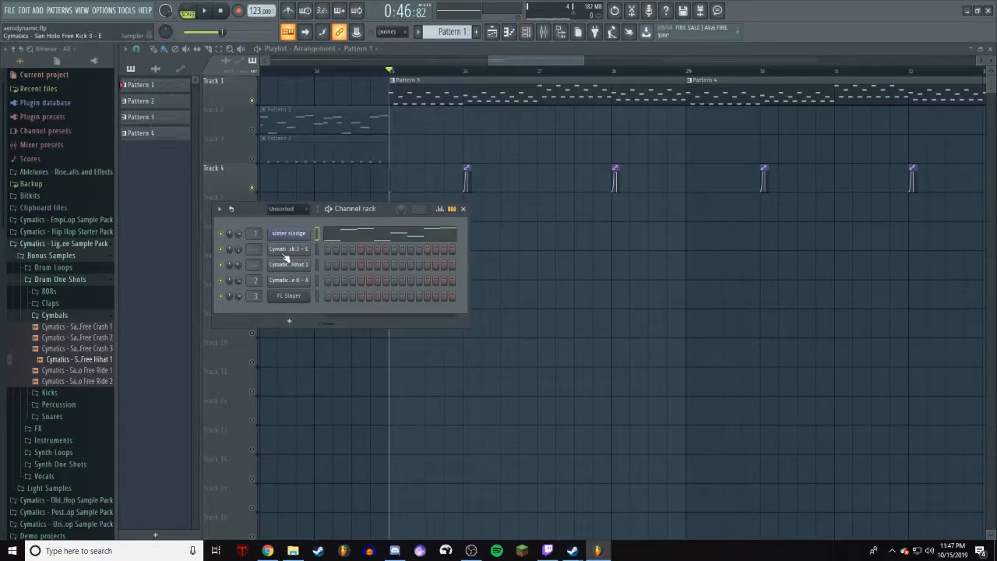
pyautogui.click(290, 297)
pyautogui.moveTo(260, 101); pyautogui.dragTo(663, 181)
pyautogui.click(673, 194)
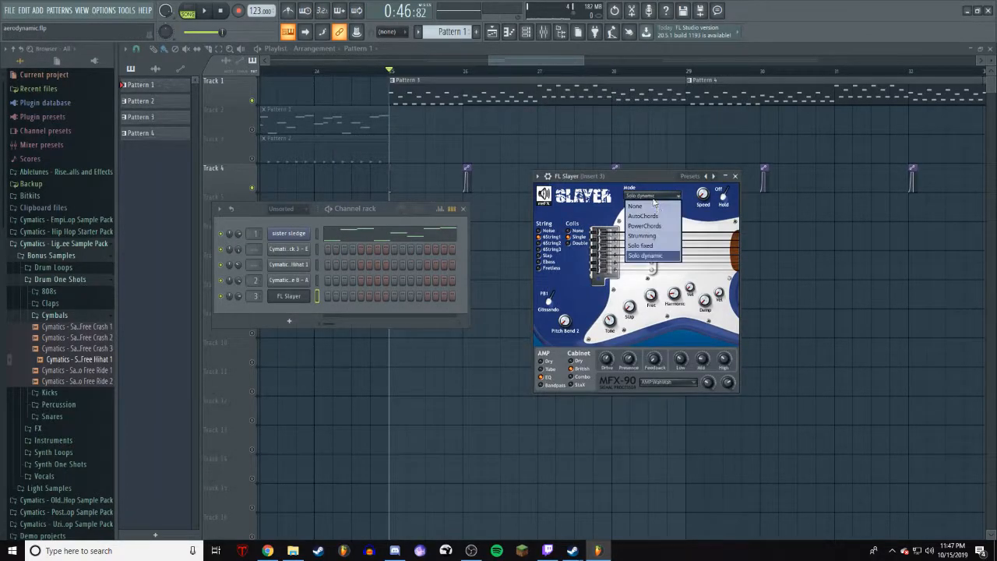
pyautogui.click(659, 257)
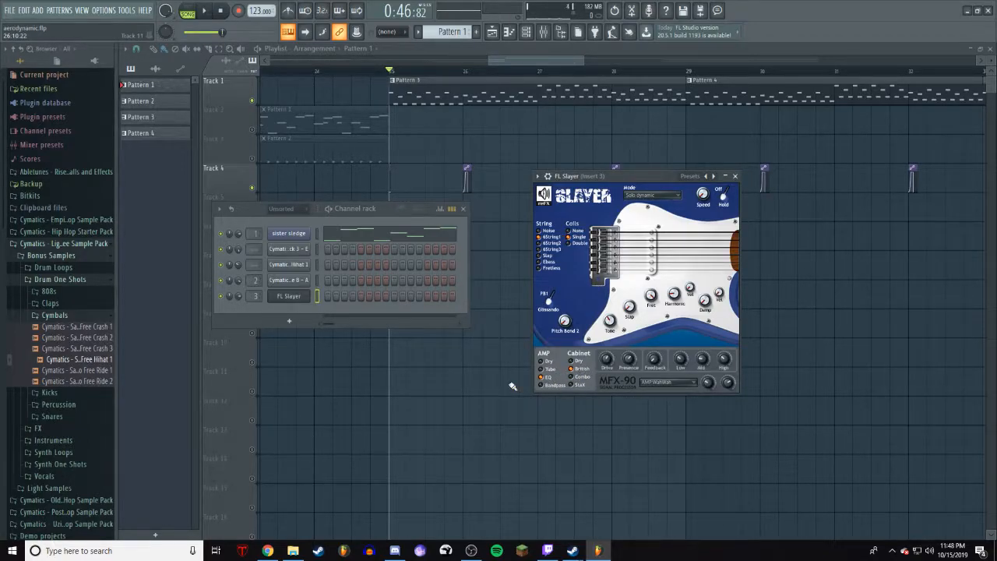
# Choose AMP WahWah as FL Slayer's MFX-90 effect and inspect the amp and effect knobs.
pyautogui.rightClick(726, 359)
pyautogui.press('Escape')
pyautogui.click(676, 387)
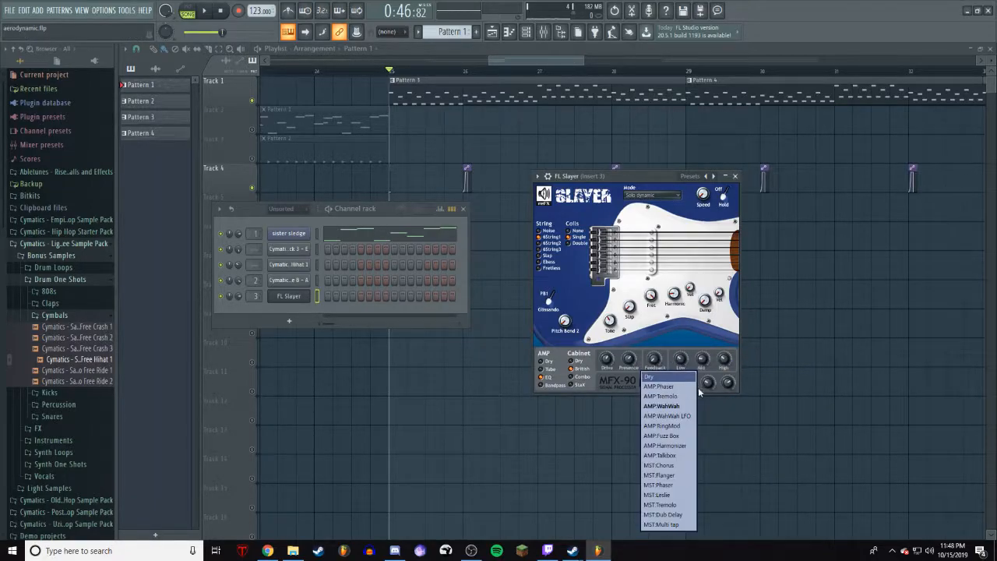
pyautogui.click(666, 408)
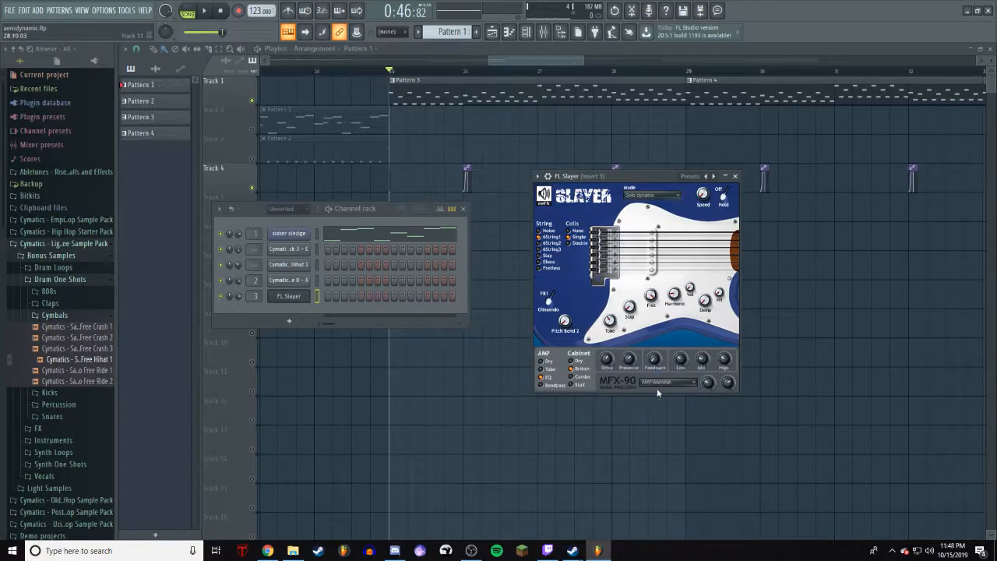
pyautogui.click(660, 383)
pyautogui.click(622, 387)
pyautogui.rightClick(729, 382)
pyautogui.press('Escape')
# Select Pattern 3 and play its FL Slayer notes in pattern mode.
pyautogui.scroll(-2, 451, 31)
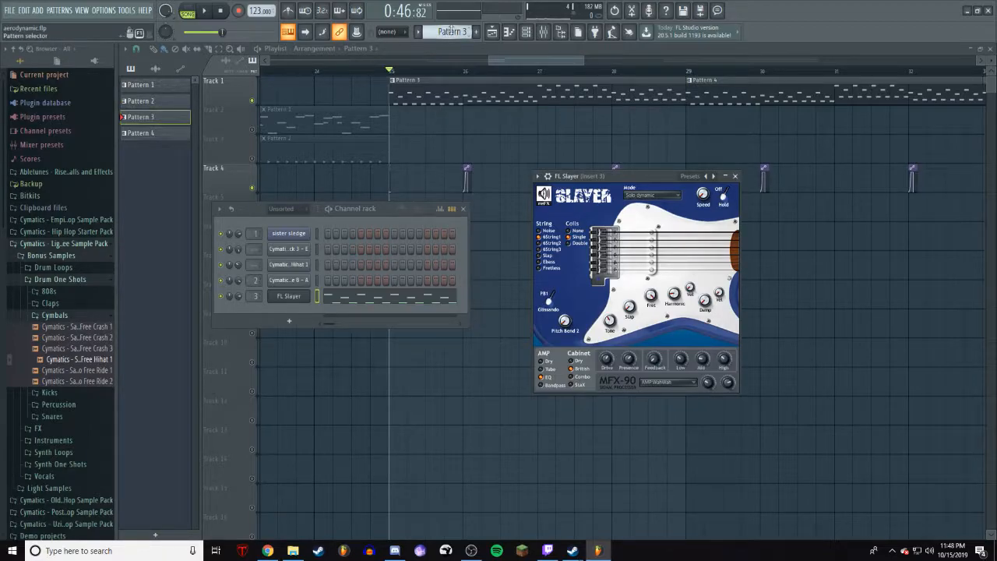
pyautogui.click(202, 9)
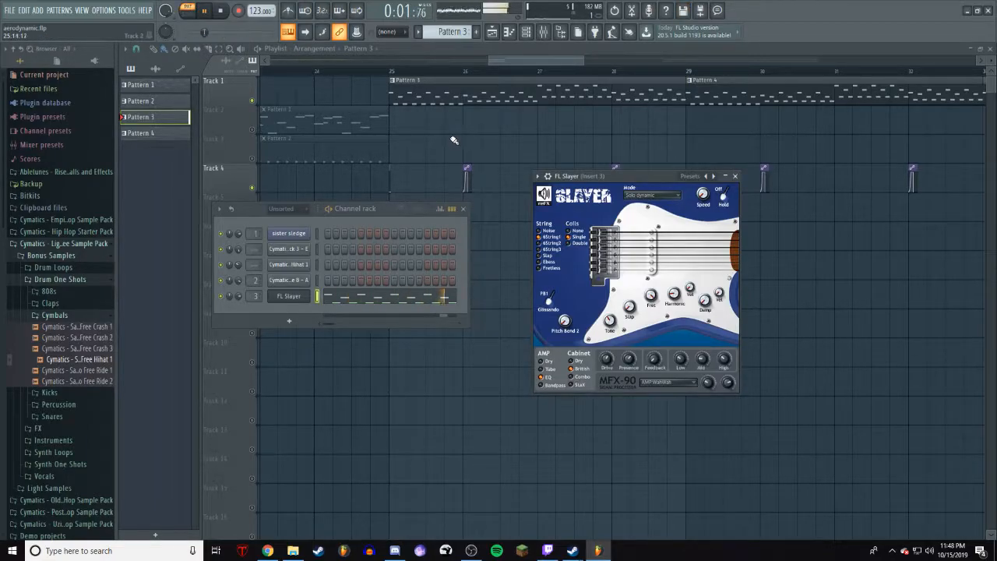
pyautogui.press('space')
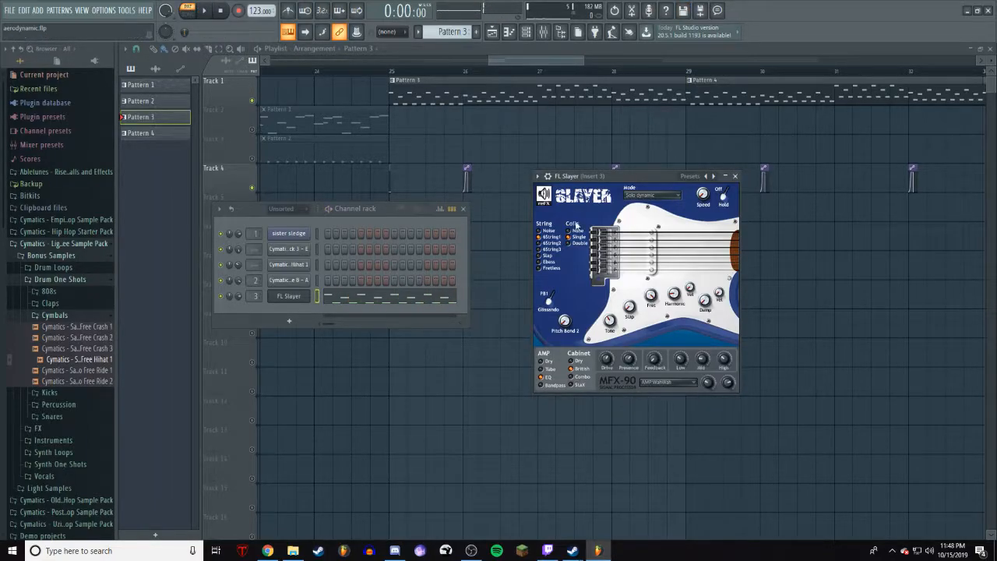
# Close the instrument and channel rack windows, and move the song playhead to the automation clip at bar 26.
pyautogui.press('F12')
pyautogui.click(392, 73)
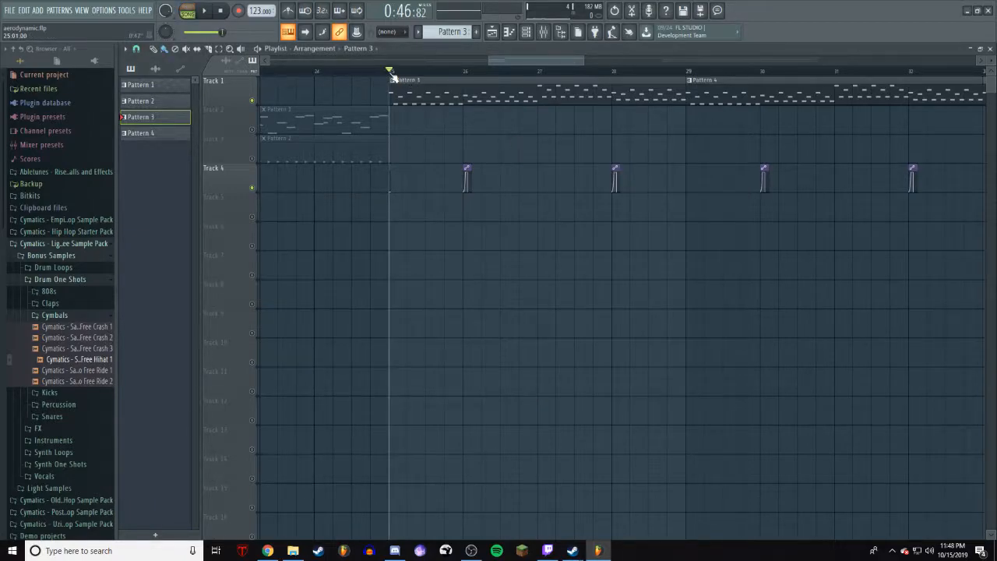
pyautogui.click(465, 72)
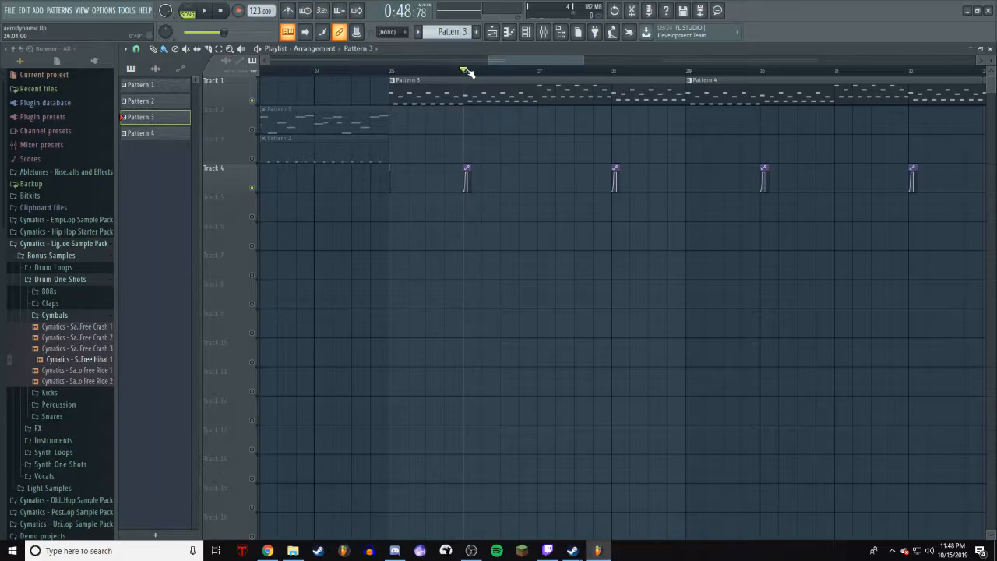
# Change the playlist snap setting and zoom in on the FL Slayer Pitchbend 2 automation clip at bar 26.
pyautogui.click(136, 49)
pyautogui.click(152, 170)
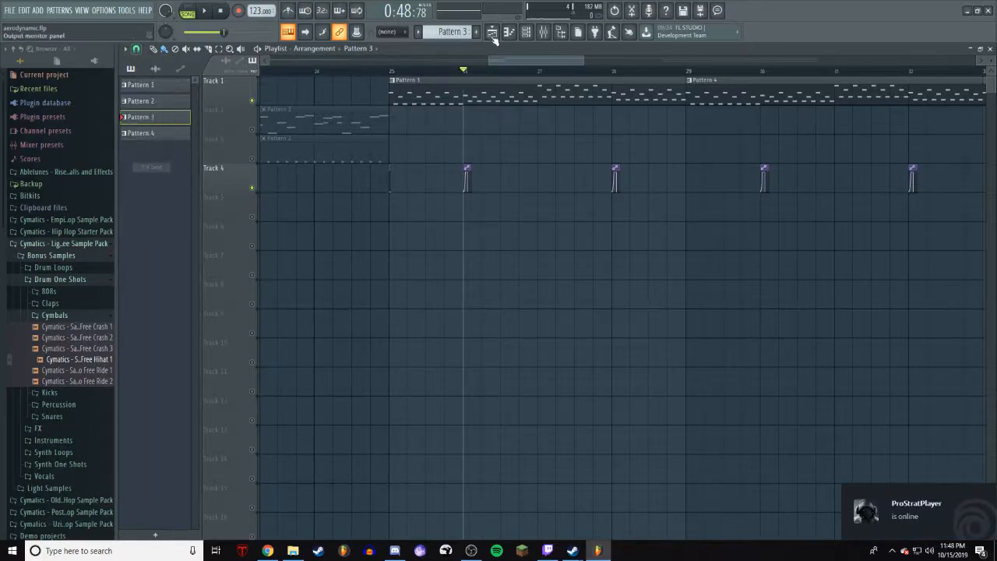
pyautogui.click(465, 73)
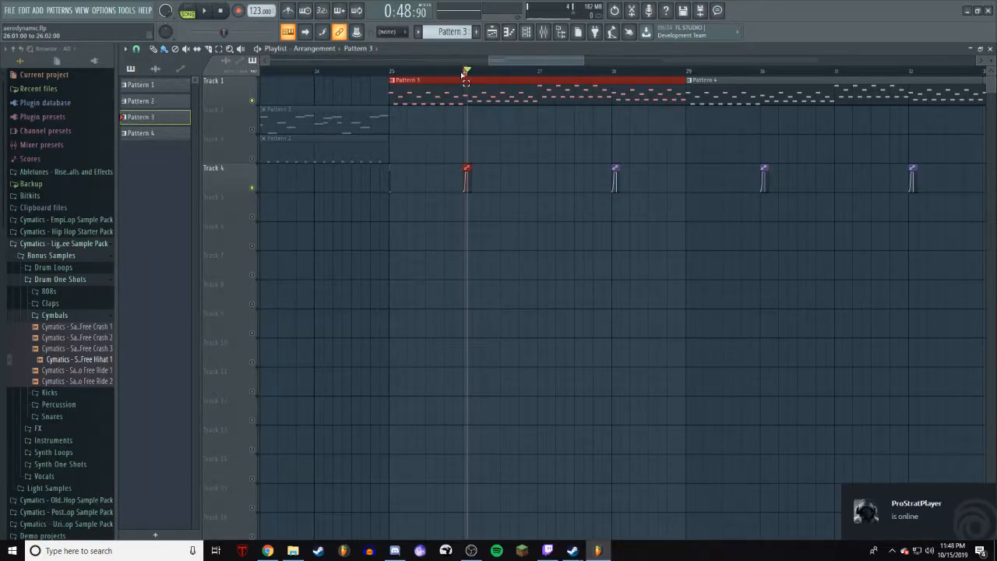
pyautogui.scroll(5, 469, 110)
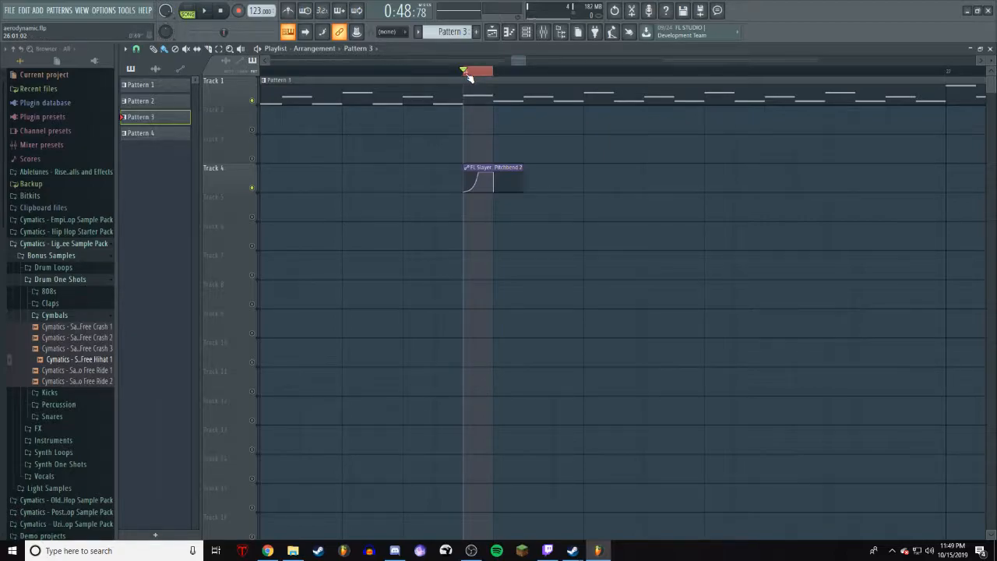
pyautogui.moveTo(484, 71); pyautogui.dragTo(471, 76)
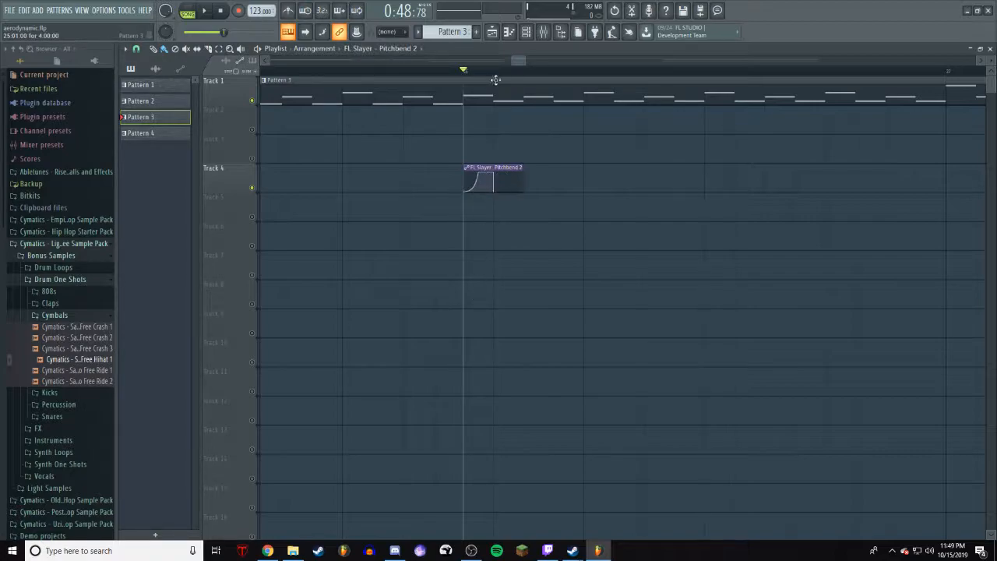
# Play the FL Slayer Pitchbend 2 automation clip from bar 26 and change the playlist snap setting.
pyautogui.moveTo(496, 173)
pyautogui.mouseDown()
pyautogui.moveTo(524, 173)
pyautogui.moveTo(505, 171)
pyautogui.mouseUp()
pyautogui.press('space')
pyautogui.press('space')
pyautogui.click(136, 50)
pyautogui.click(151, 168)
# Open Pattern 3 to view its FL Slayer notes in the piano roll, and return to the playlist.
pyautogui.doubleClick(465, 97)
pyautogui.click(307, 217)
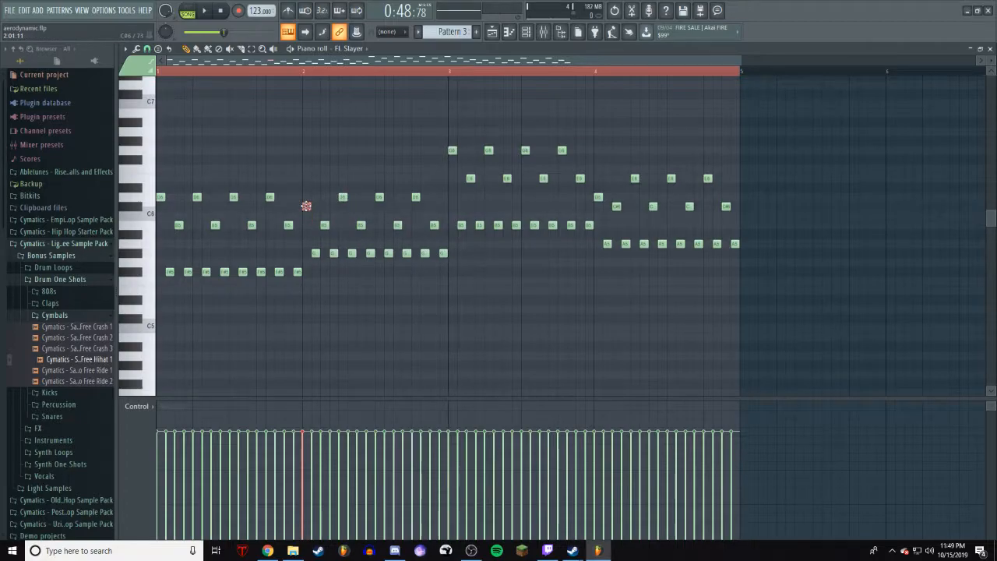
pyautogui.click(510, 33)
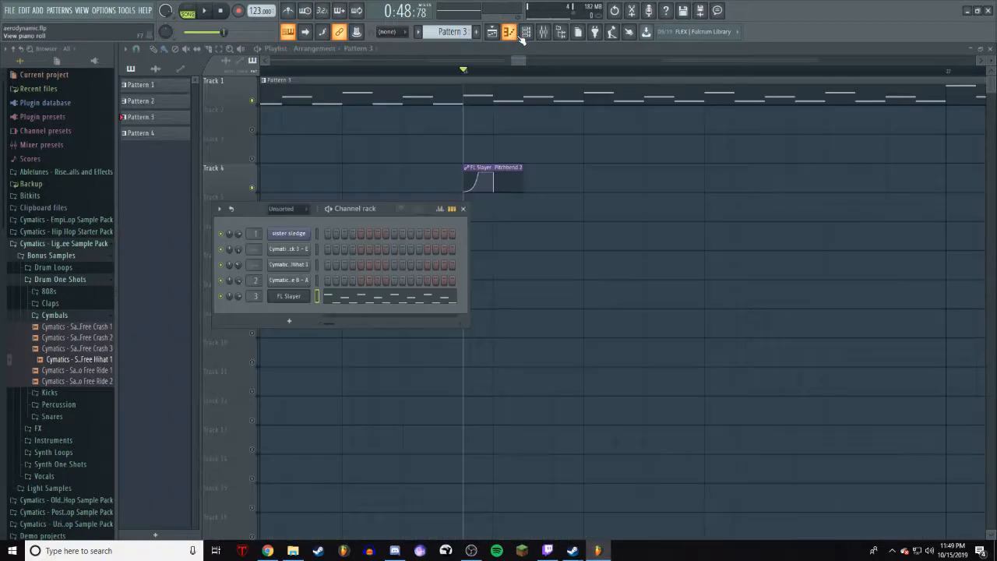
pyautogui.click(558, 79)
# Play Pattern 3 together with its pitch-bend automation clips from bar 25, and stop playback.
pyautogui.scroll(-6, 554, 271)
pyautogui.moveTo(517, 61); pyautogui.dragTo(538, 67)
pyautogui.click(367, 72)
pyautogui.press('space')
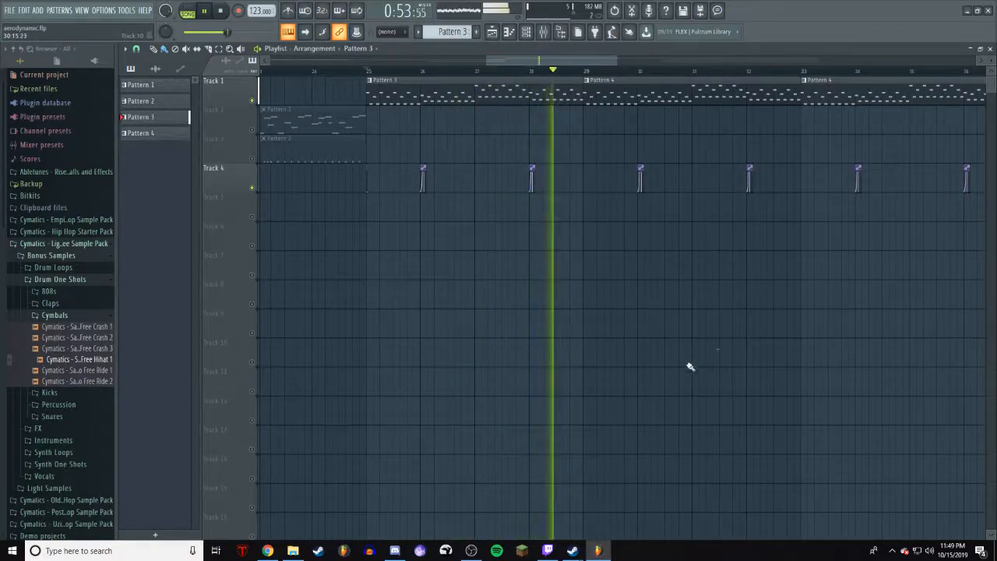
pyautogui.press('space')
# Play the first Pattern 4 clip from bar 29 and stop playback.
pyautogui.moveTo(524, 60); pyautogui.dragTo(567, 60)
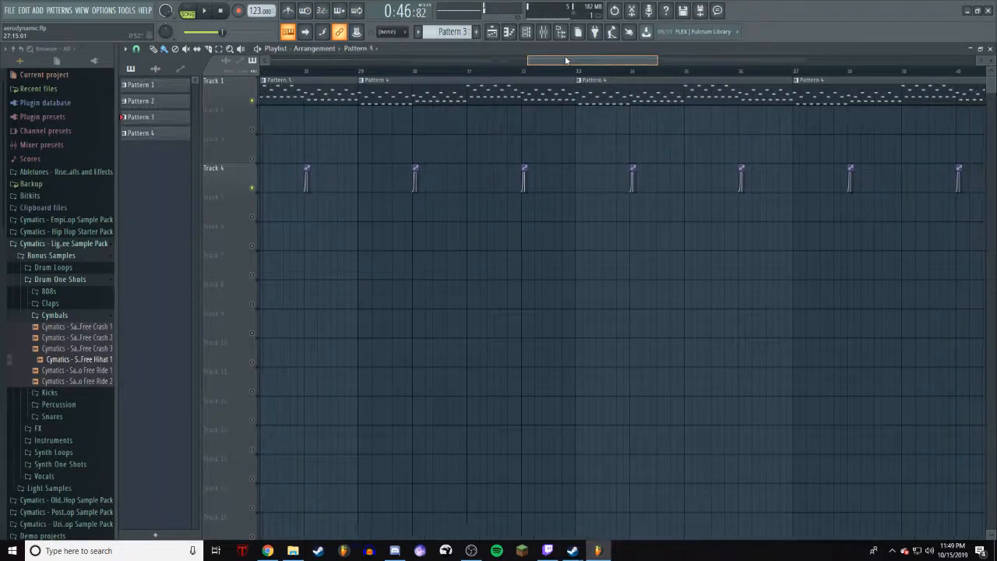
pyautogui.click(363, 71)
pyautogui.press('space')
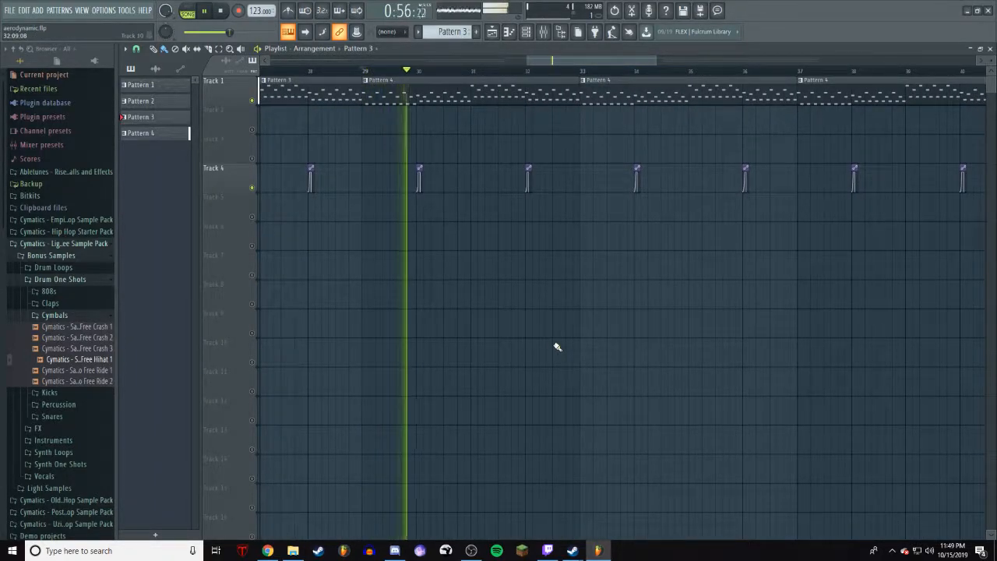
pyautogui.press('space')
# Change the playlist snap setting again, snap the playhead to bar 29 and replay the Pattern 4 section.
pyautogui.click(468, 72)
pyautogui.moveTo(501, 72)
pyautogui.mouseDown()
pyautogui.moveTo(366, 71)
pyautogui.moveTo(561, 72)
pyautogui.moveTo(425, 72)
pyautogui.mouseUp()
pyautogui.click(136, 49)
pyautogui.click(149, 197)
pyautogui.click(379, 72)
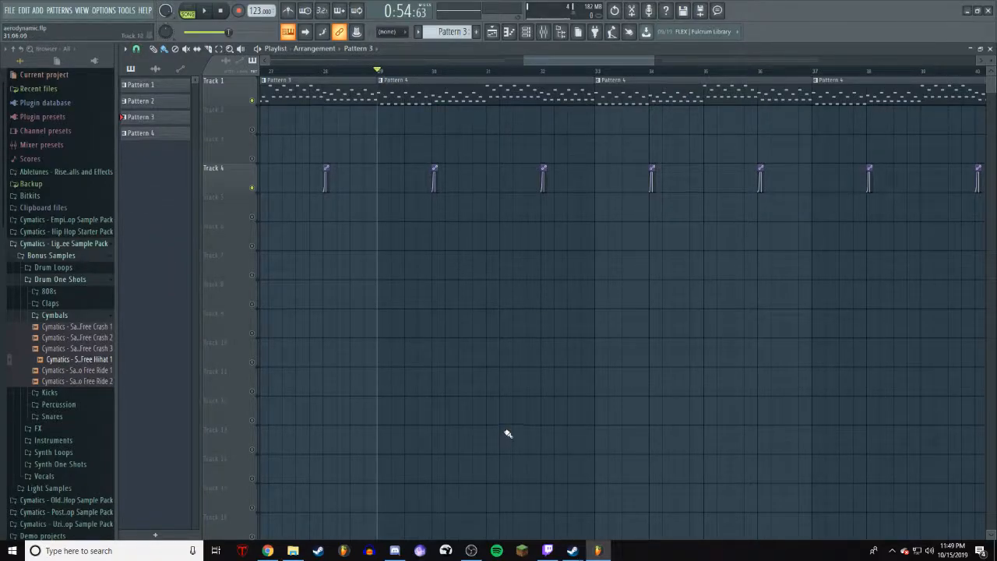
pyautogui.press('space')
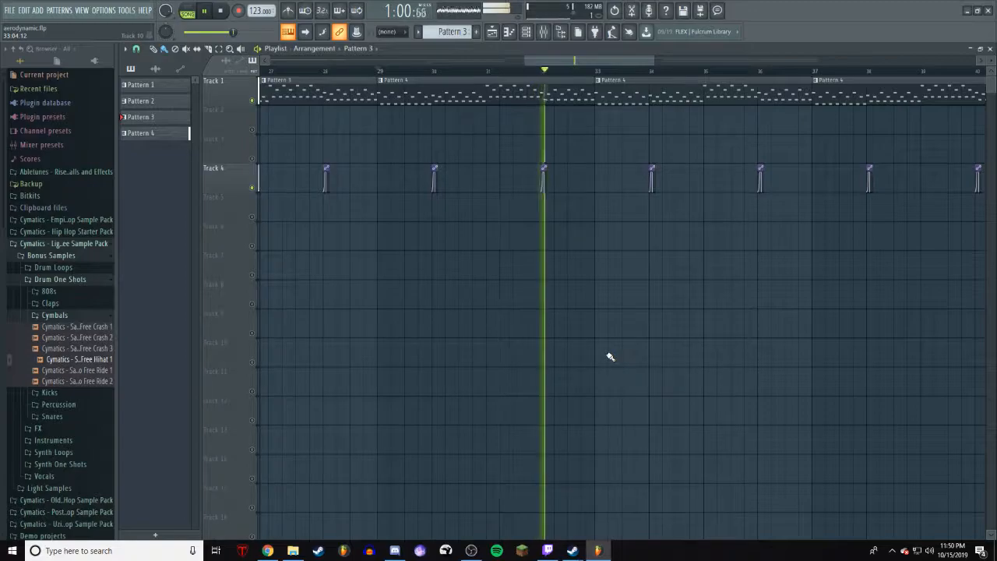
# Stop playback, unmute all playlist tracks and play the full arrangement from bar 40.
pyautogui.moveTo(624, 60); pyautogui.dragTo(747, 60)
pyautogui.press('space')
pyautogui.rightClick(253, 102)
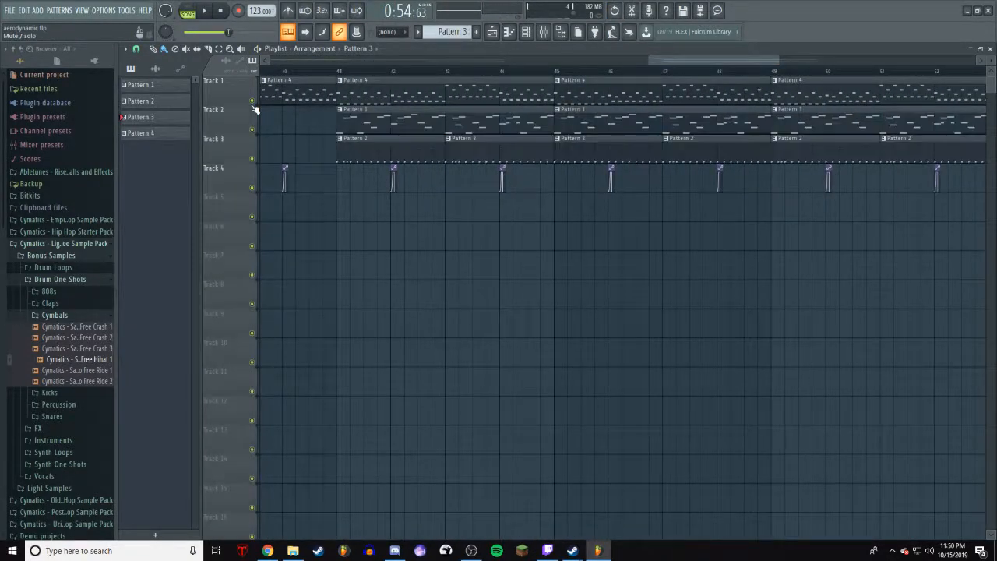
pyautogui.hscroll(-1, 336, 72)
pyautogui.click(312, 72)
pyautogui.press('space')
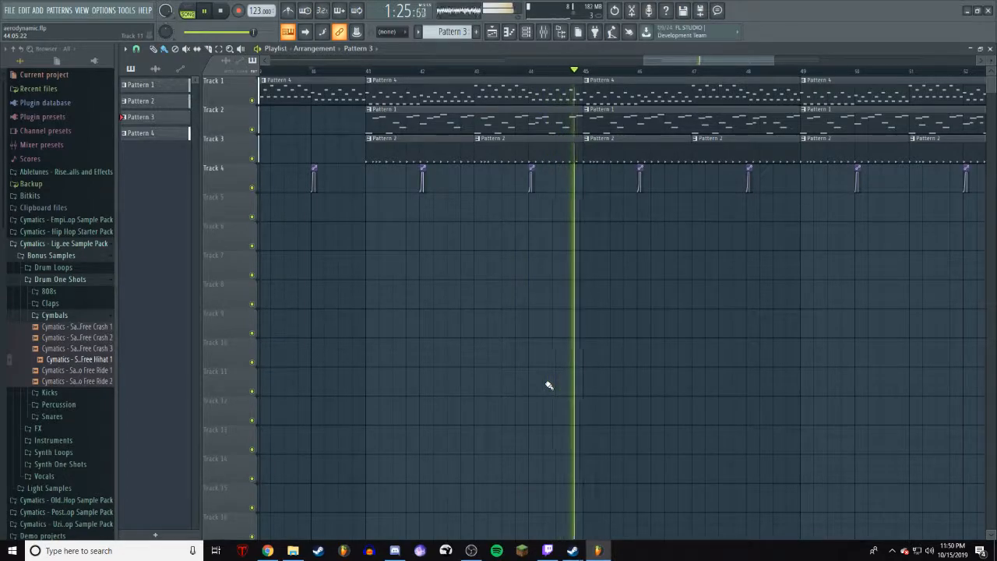
# Copy the four Daft Punk - Aerodynamic sample clips from the start of Track 2 to bar 57, and deselect them.
pyautogui.moveTo(722, 60); pyautogui.dragTo(774, 62)
pyautogui.scroll(-3, 712, 274)
pyautogui.moveTo(712, 62); pyautogui.dragTo(739, 69)
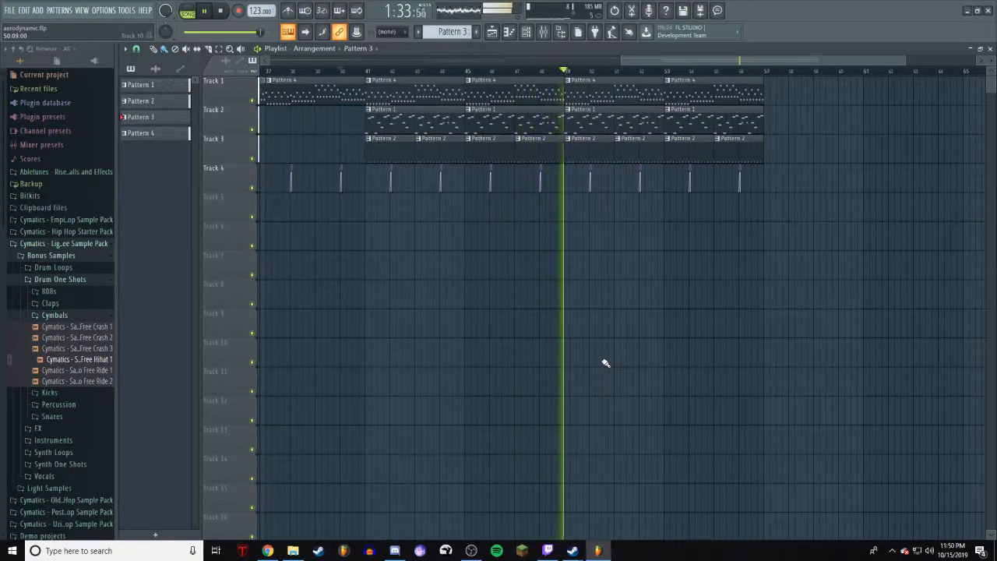
pyautogui.scroll(-4, 826, 323)
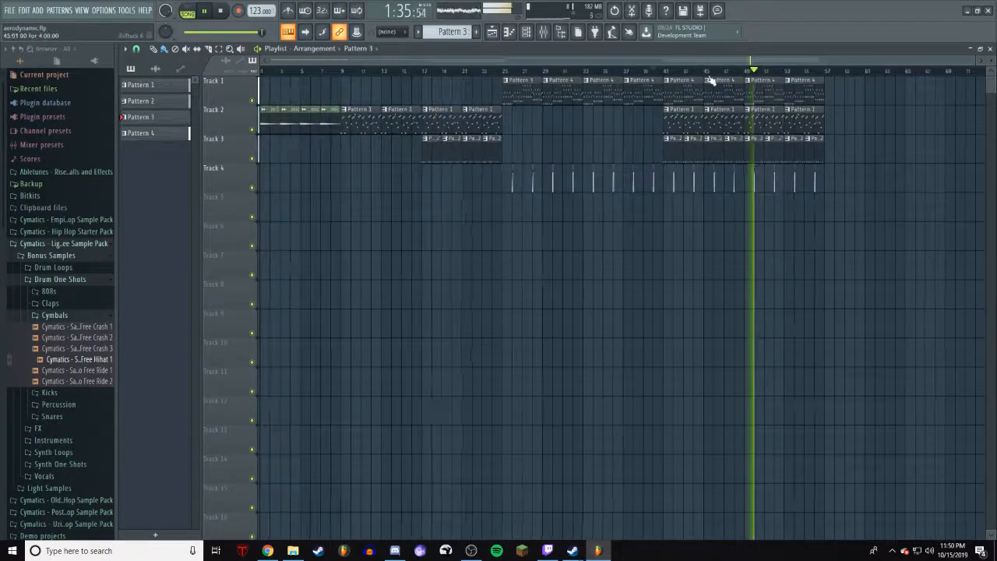
pyautogui.moveTo(269, 123); pyautogui.dragTo(841, 126)
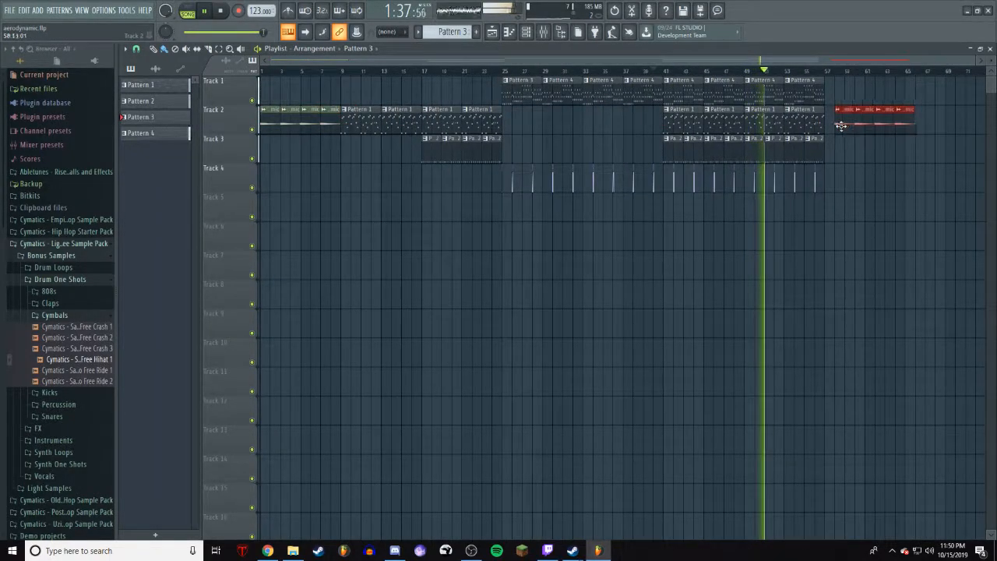
pyautogui.scroll(6, 910, 232)
pyautogui.moveTo(685, 60); pyautogui.dragTo(750, 61)
pyautogui.keyDown('ctrl'); pyautogui.click(683, 260); pyautogui.keyUp('ctrl')
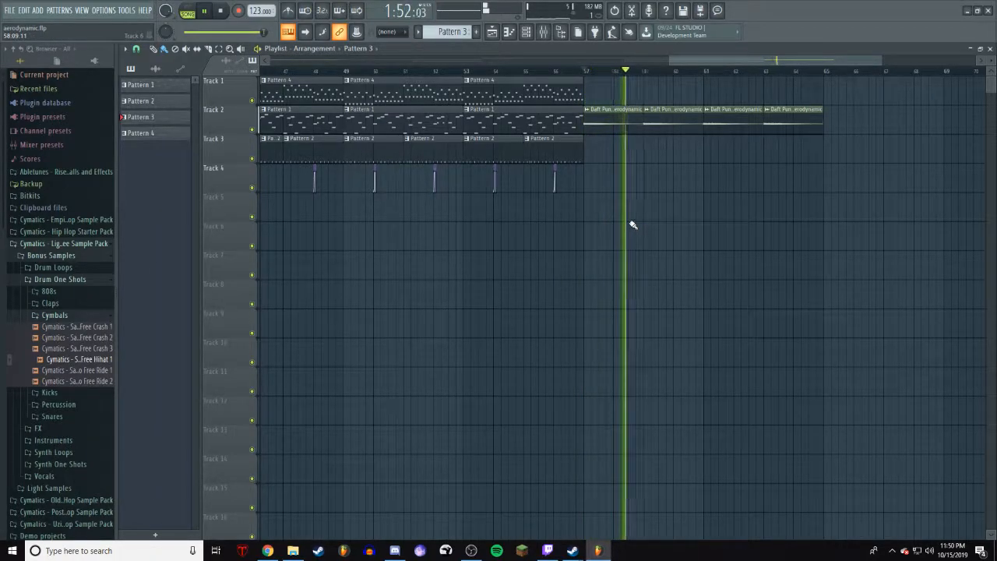
# Delete the last three copied sample clips on Track 2, stop playback and move the playhead to bar 57.
pyautogui.rightClick(663, 125)
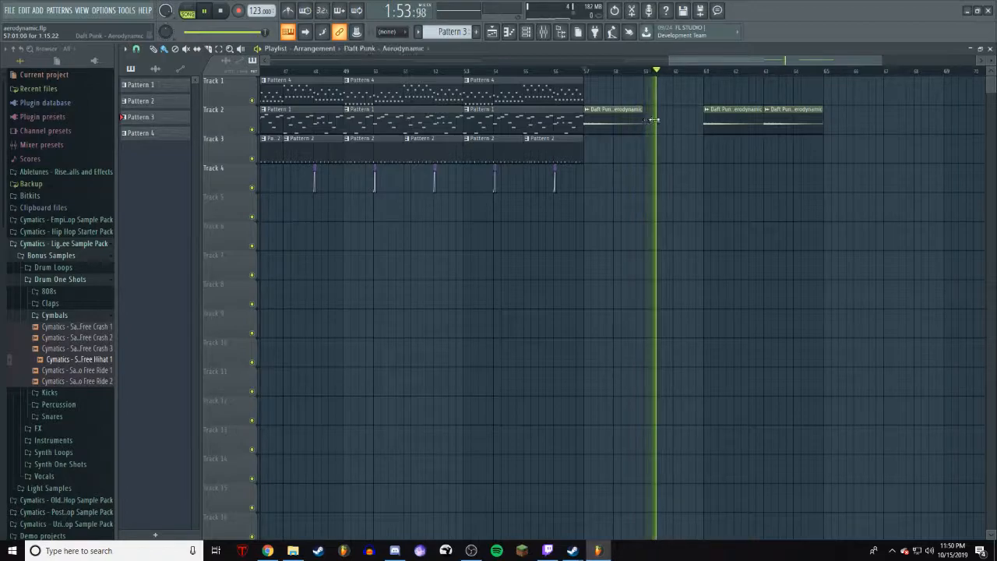
pyautogui.rightClick(714, 117)
pyautogui.rightClick(779, 119)
pyautogui.press('space')
pyautogui.click(586, 71)
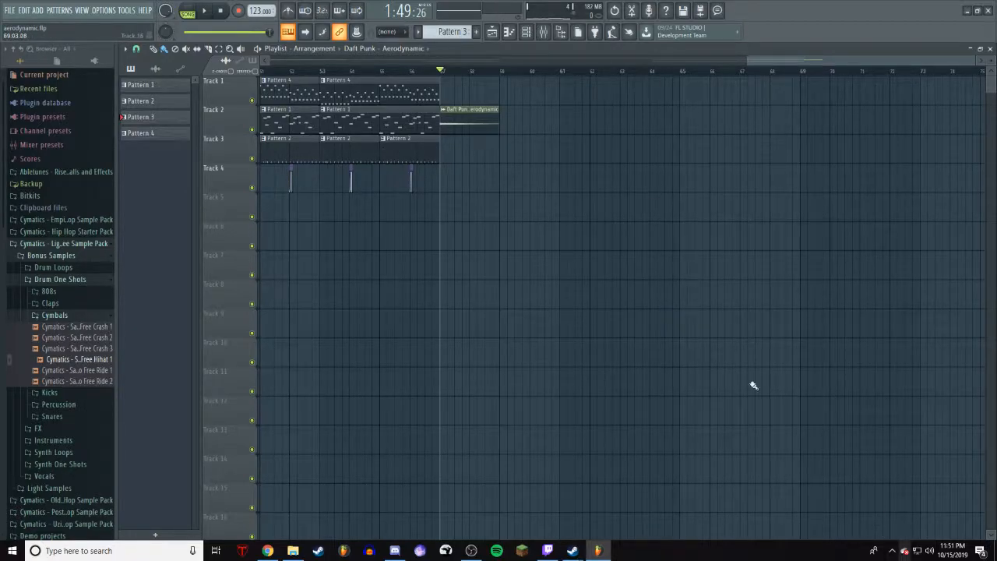
pyautogui.moveTo(785, 61)
pyautogui.mouseDown()
pyautogui.moveTo(652, 65)
pyautogui.moveTo(771, 56)
pyautogui.mouseUp()
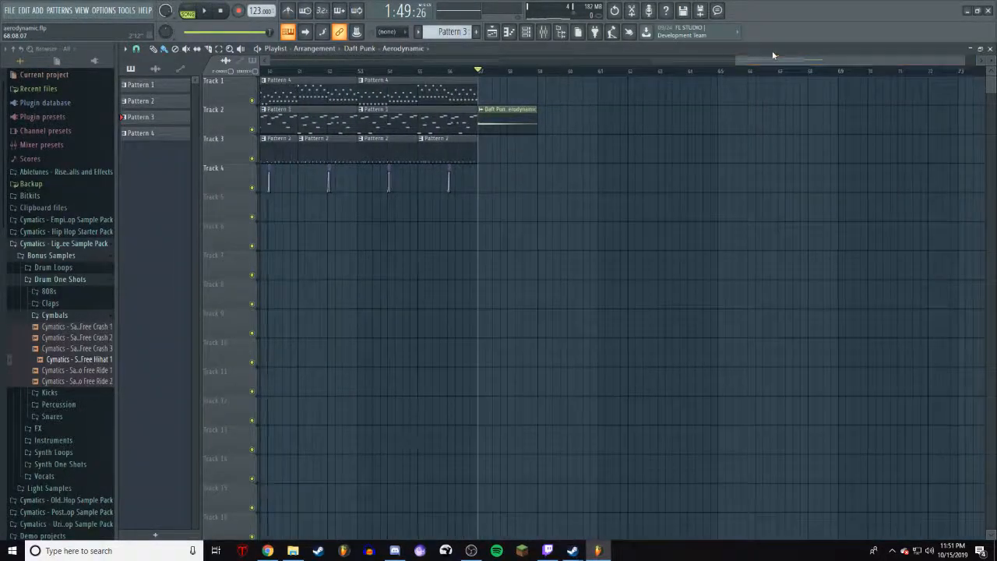